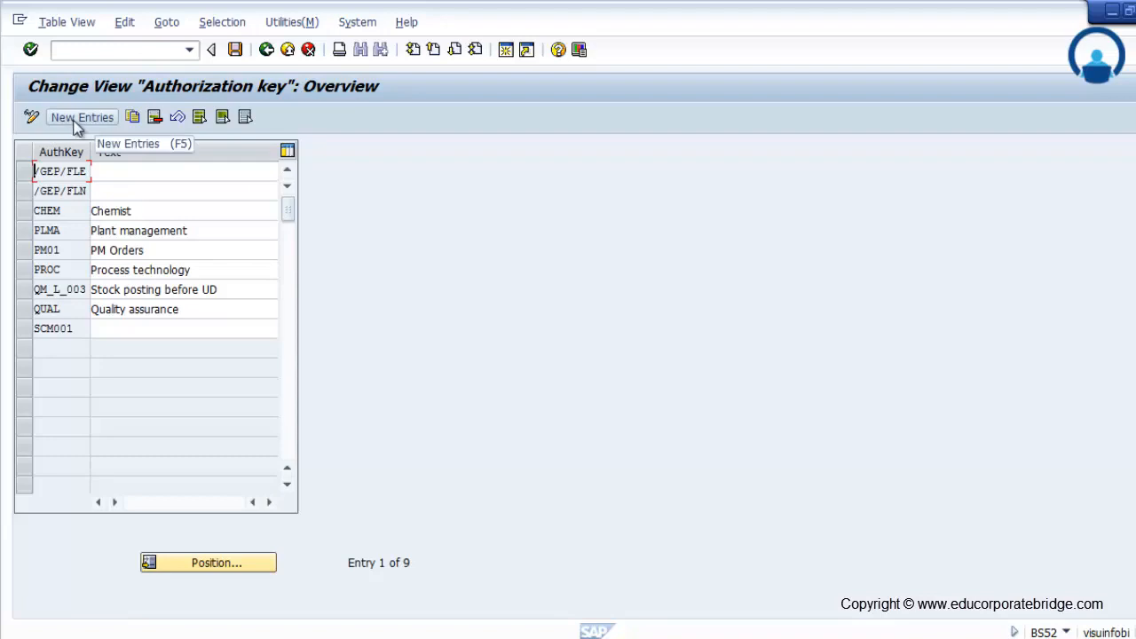
Start new authorization key entries with the keys 1001, 1002 and 1002 in the first three rows
click(75, 124)
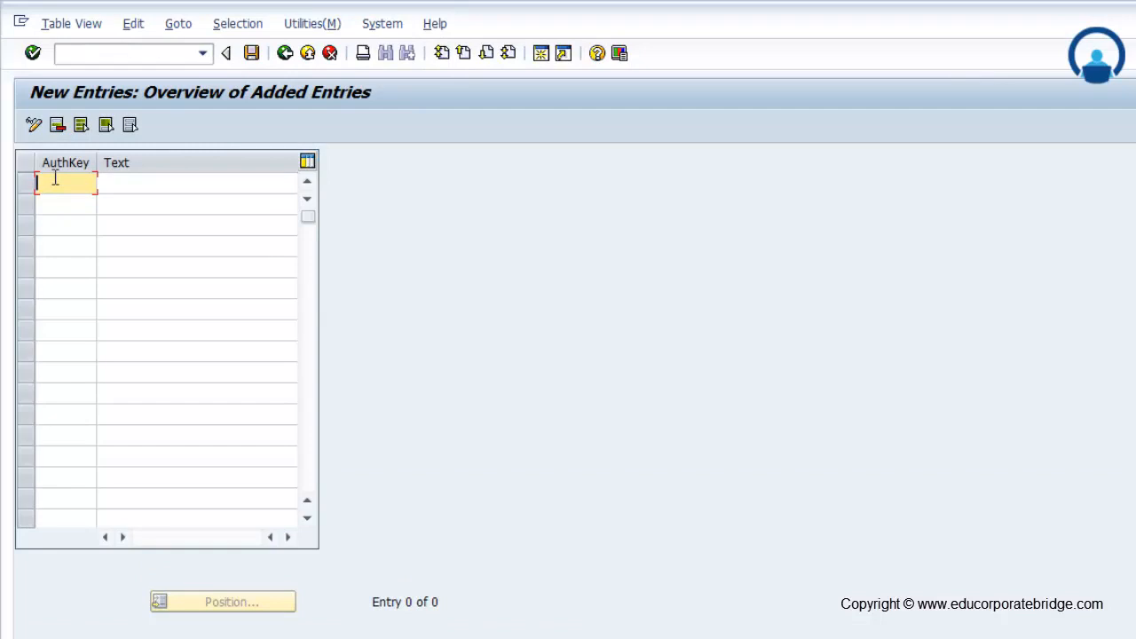
text(1001)
click(60, 204)
text(1002)
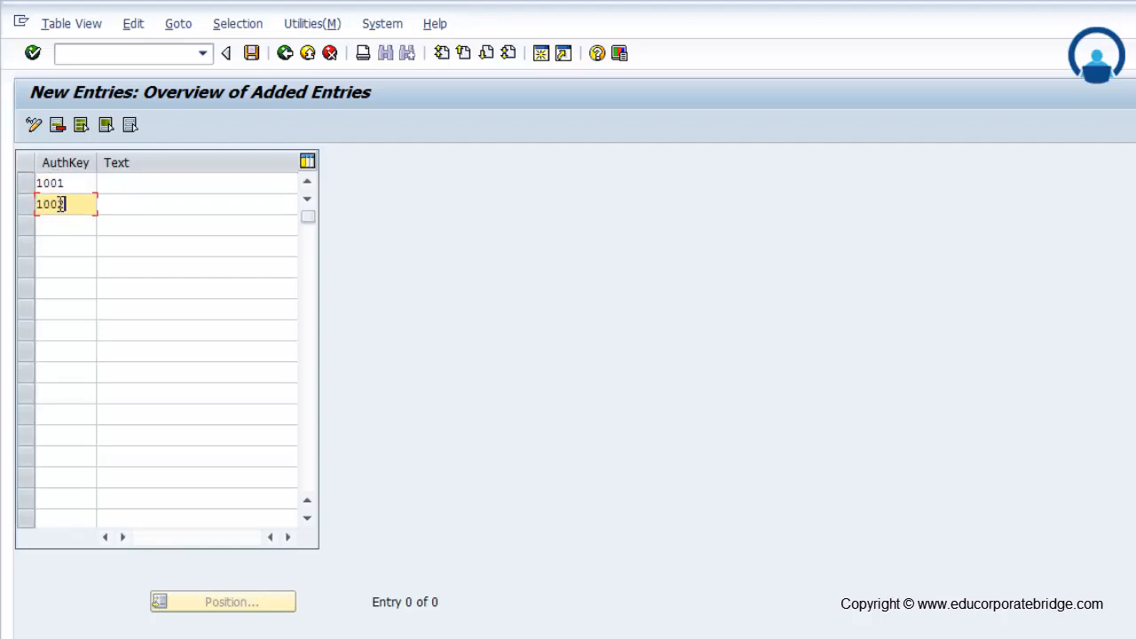
click(64, 224)
Describe the three new authorization keys as Engineer, Manager and HOD, in that order
click(137, 179)
text(E)
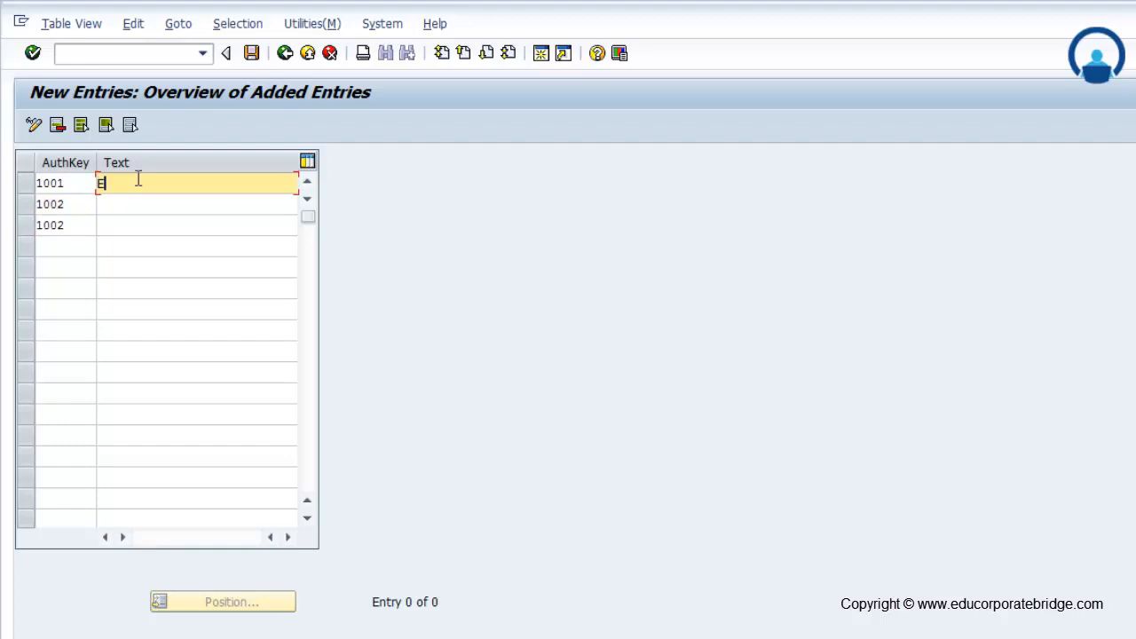
text(ngineer)
click(142, 208)
text(Manager)
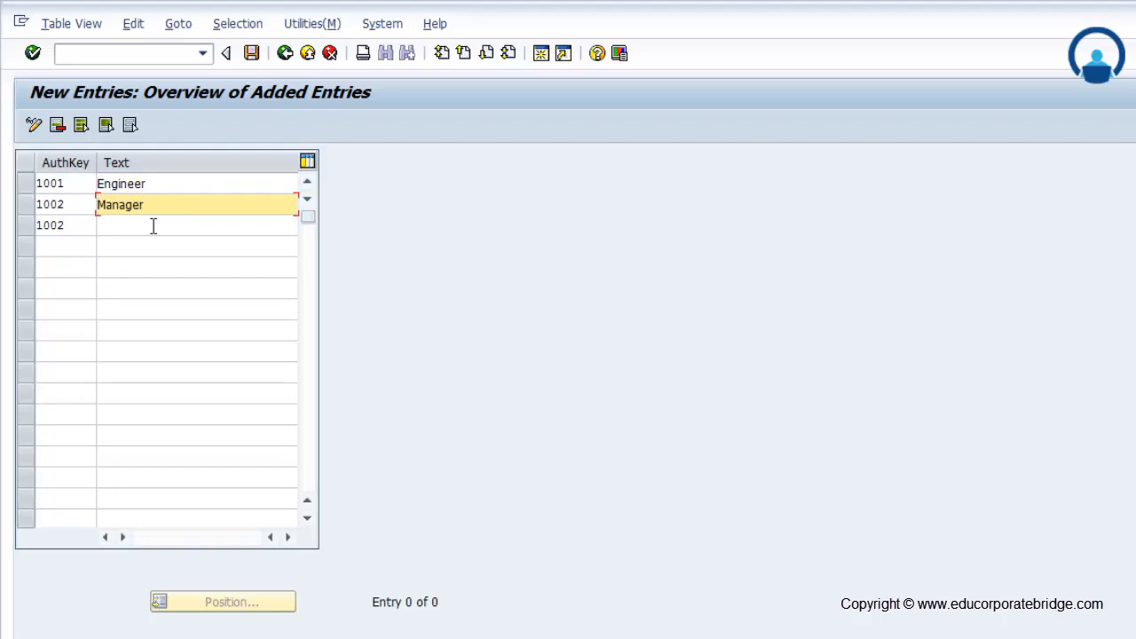
click(153, 226)
text(HO)
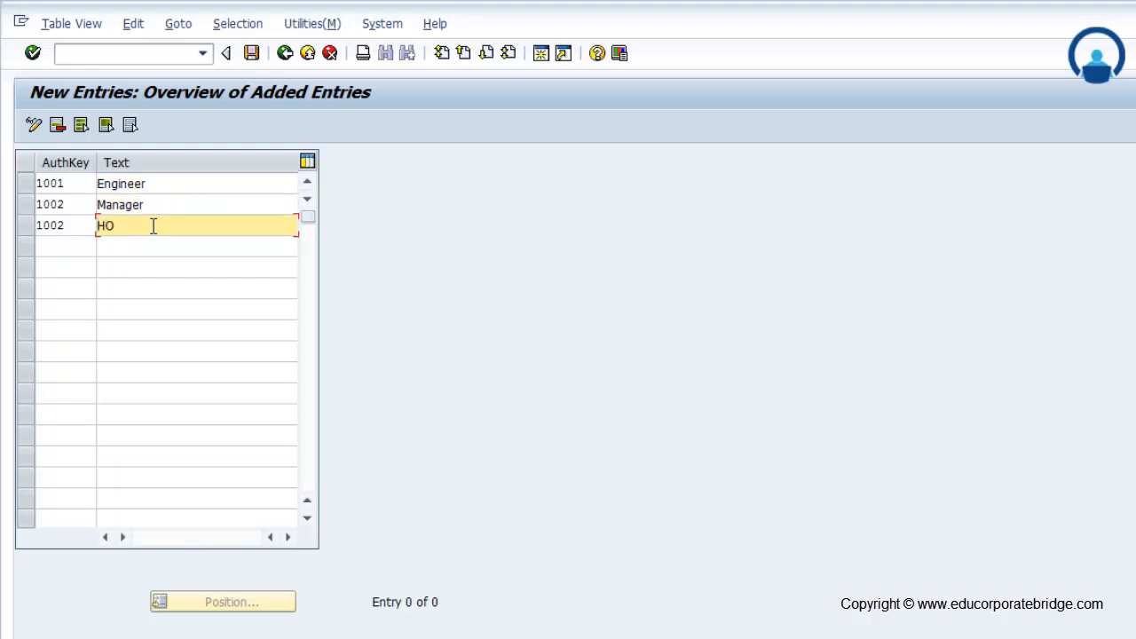
text(D)
key(Return)
Correct the HOD row's authorization key to 1003 and save the new entries
click(79, 225)
key(BackSpace)
text(3)
key(Return)
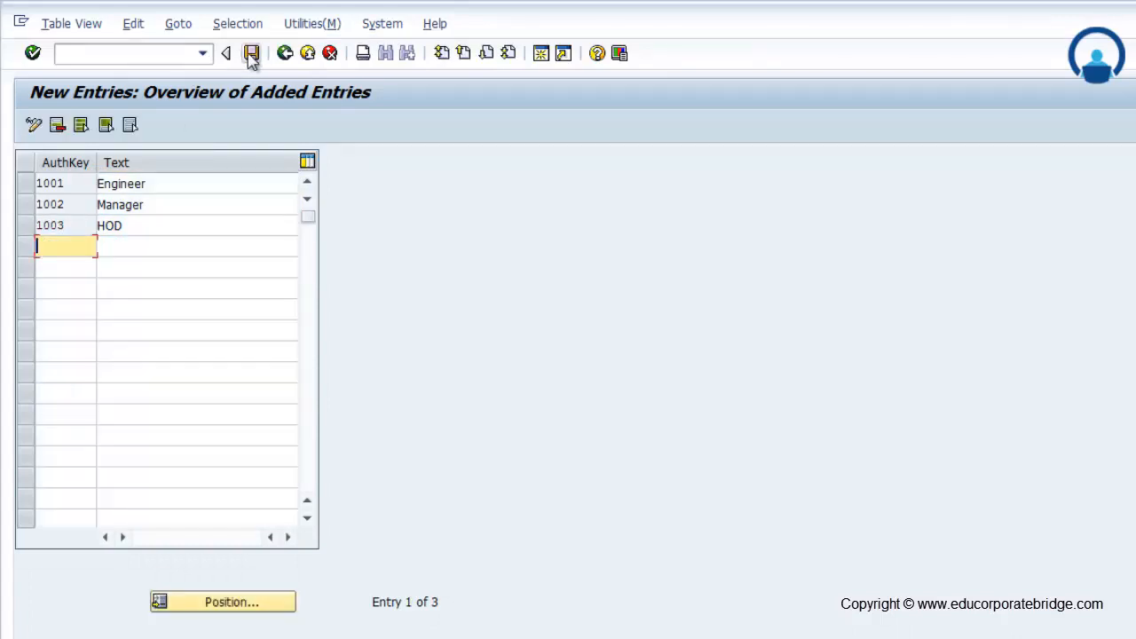
click(252, 55)
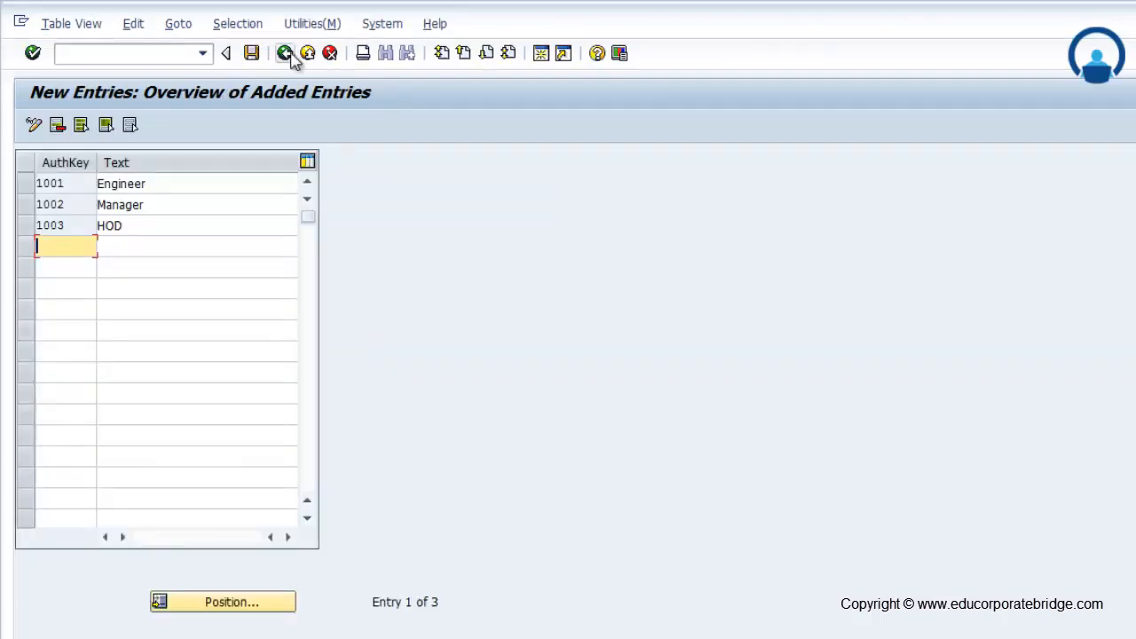
Return to the implementation guide and open the Create Status Profile activity under WBS User Status
click(284, 55)
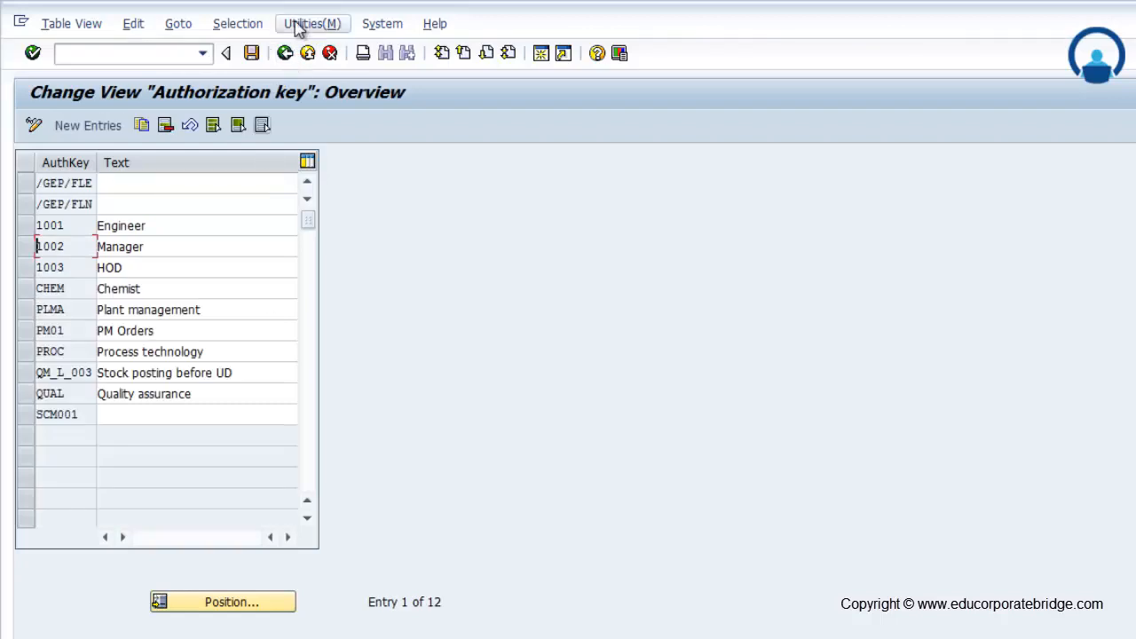
click(285, 54)
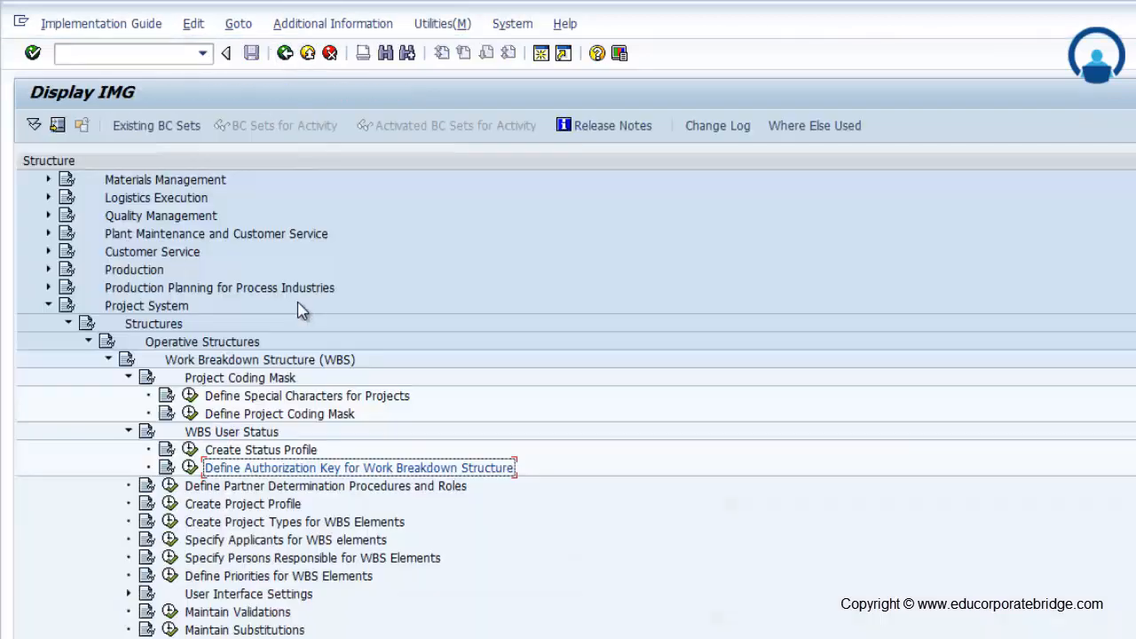
click(190, 450)
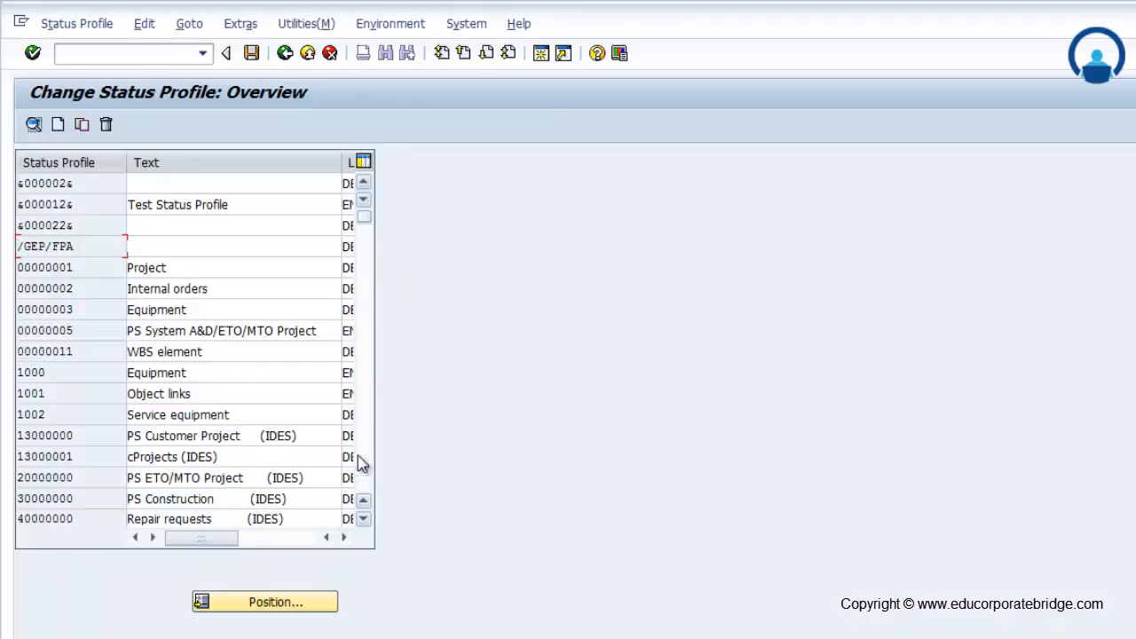
Locate status profile ZPS00001 in the overview and open its user statuses
click(257, 611)
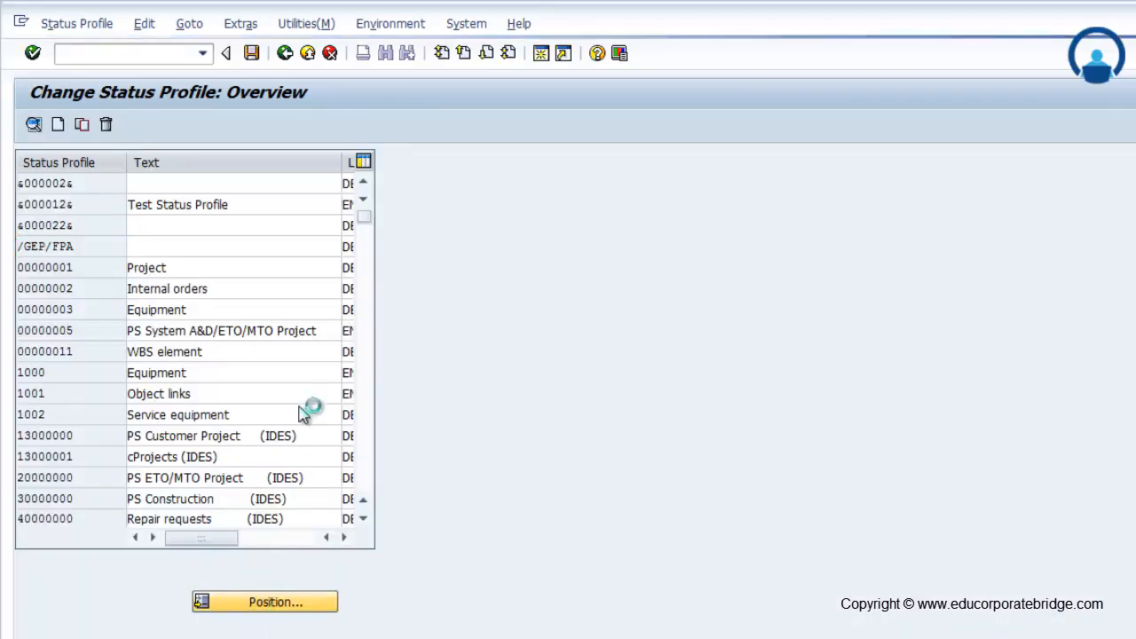
text(ZPS0000)
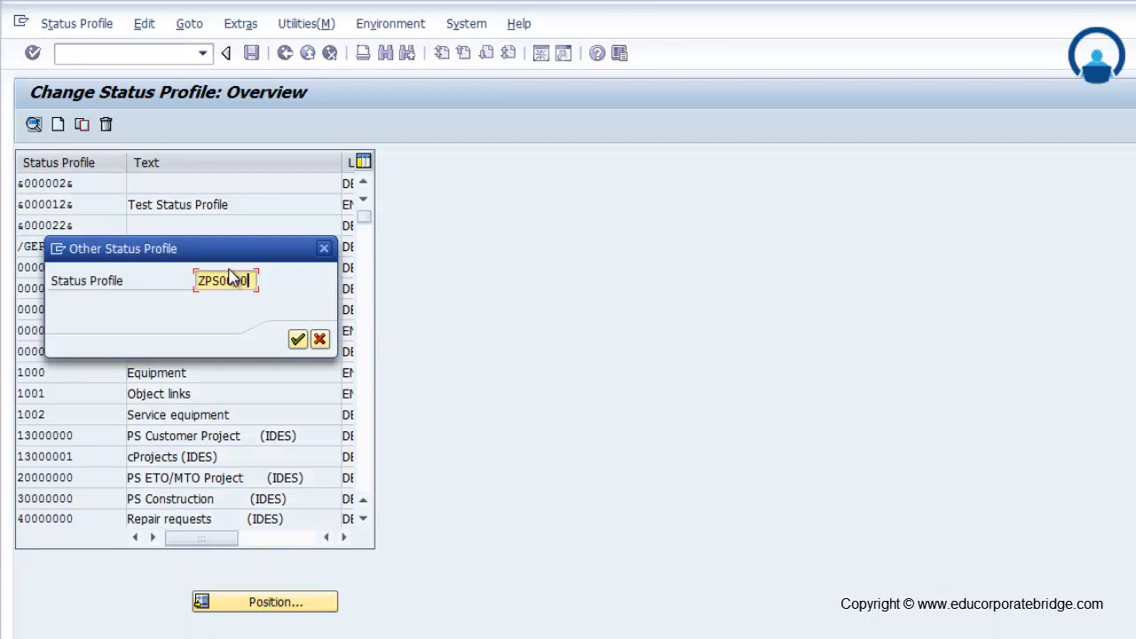
text(1)
key(Return)
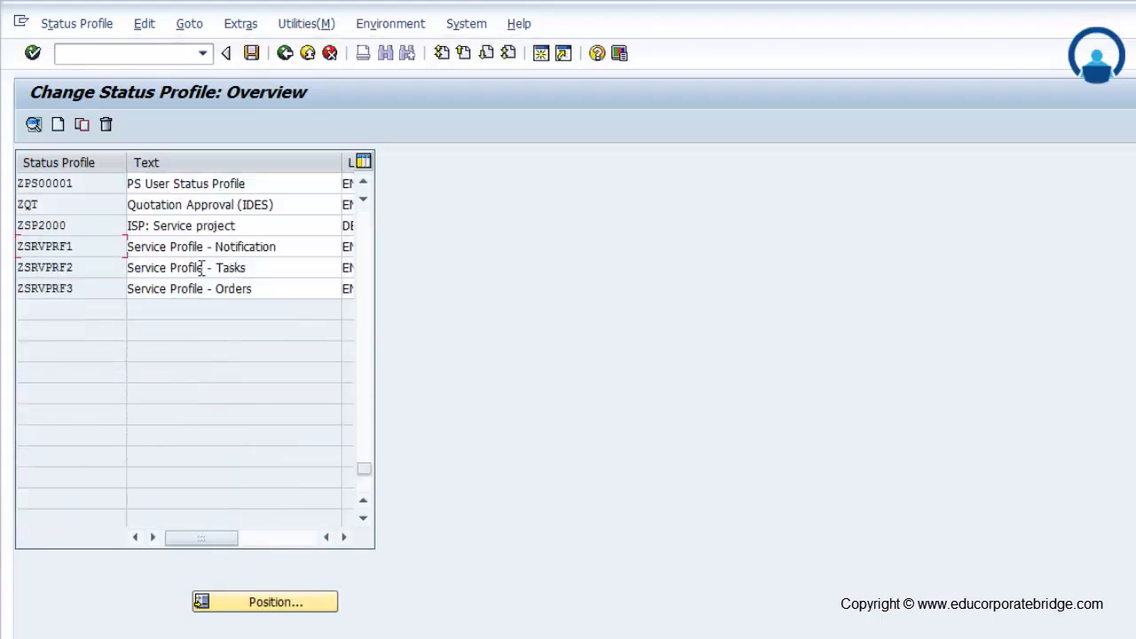
double_click(78, 183)
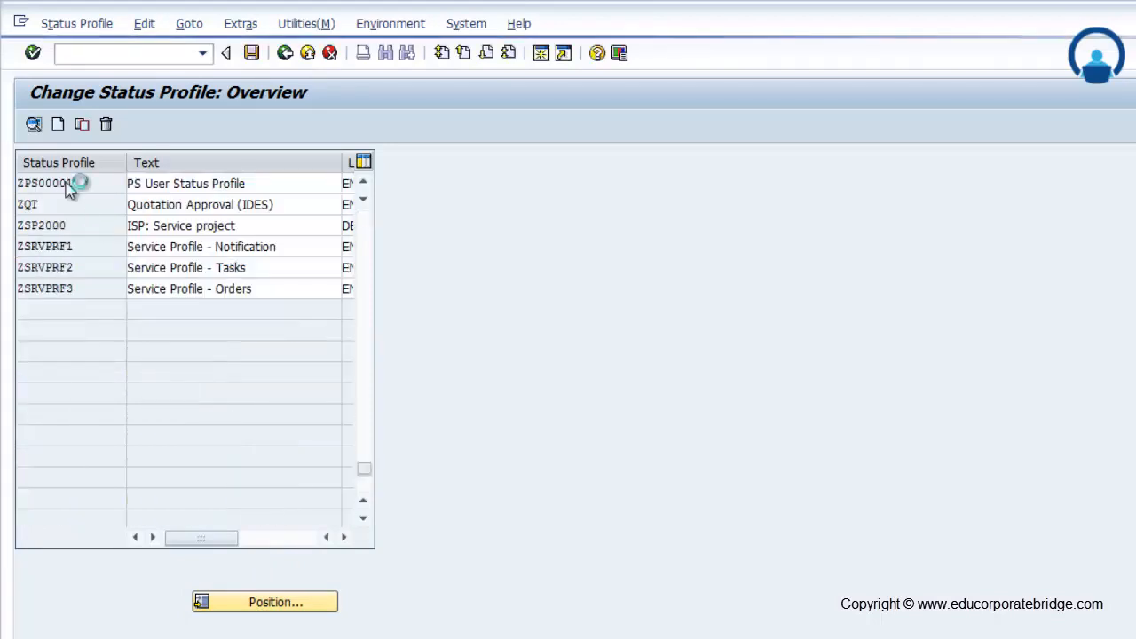
Assign authorization codes 1001 to APP1, 1002 to APP2 and 1003 to App3, and save the status profile
drag(248, 249, 209, 246)
drag(548, 246, 572, 248)
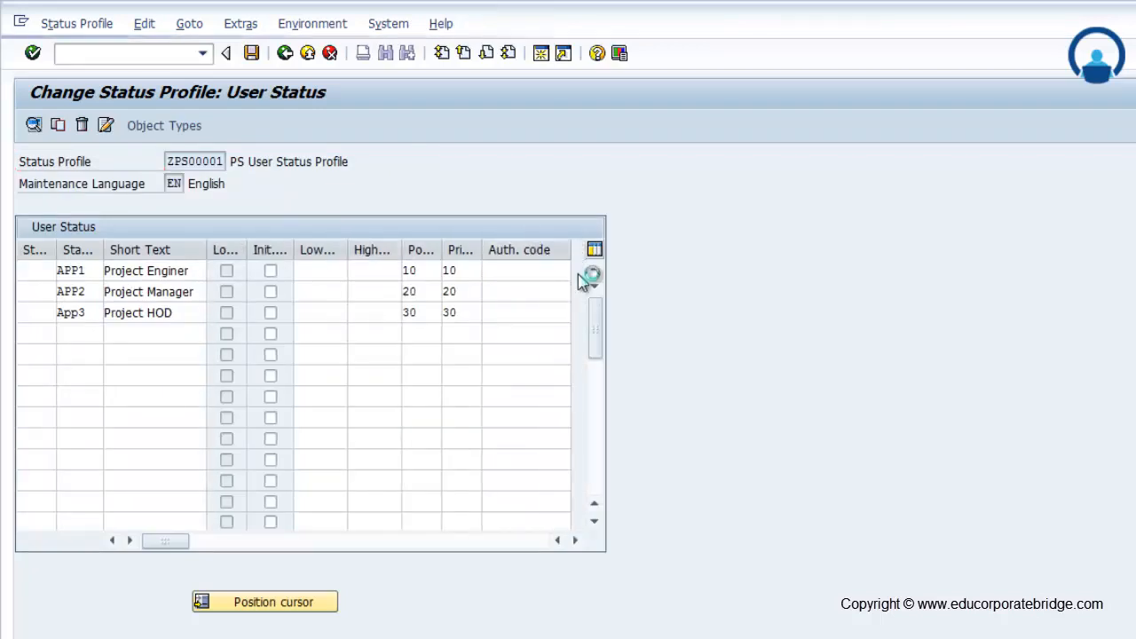
click(575, 294)
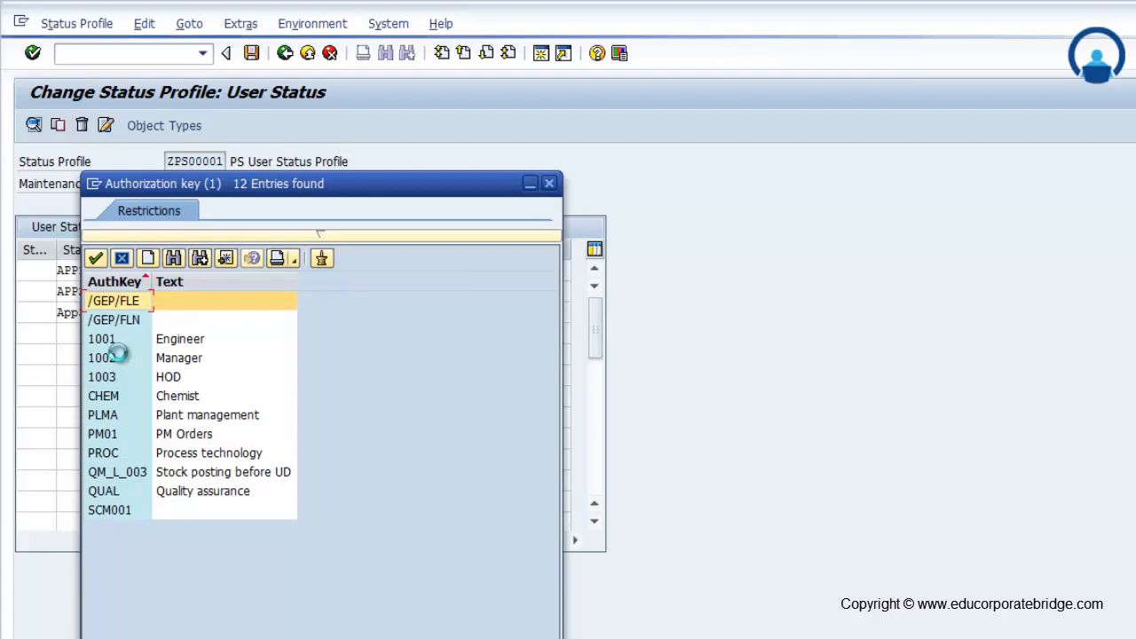
double_click(112, 358)
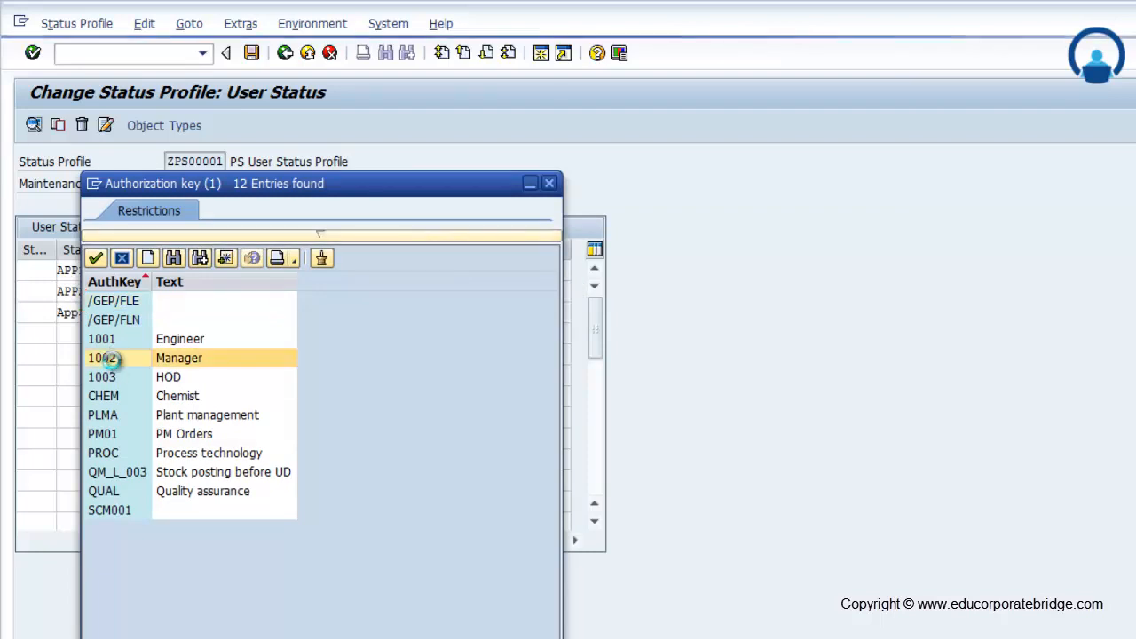
click(568, 312)
click(576, 312)
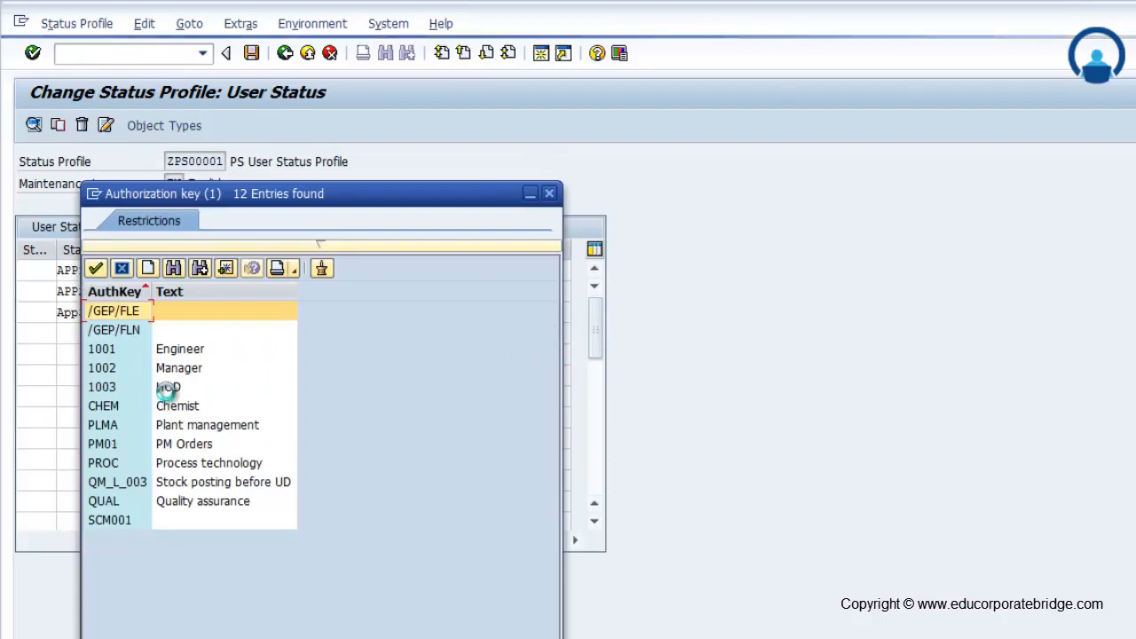
double_click(169, 391)
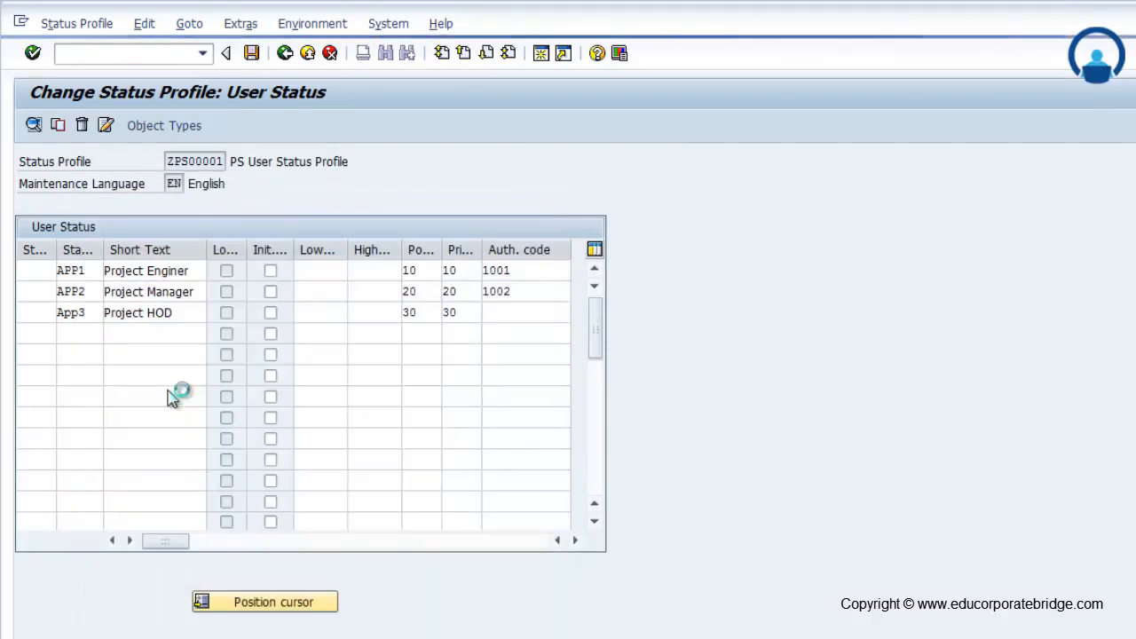
click(252, 55)
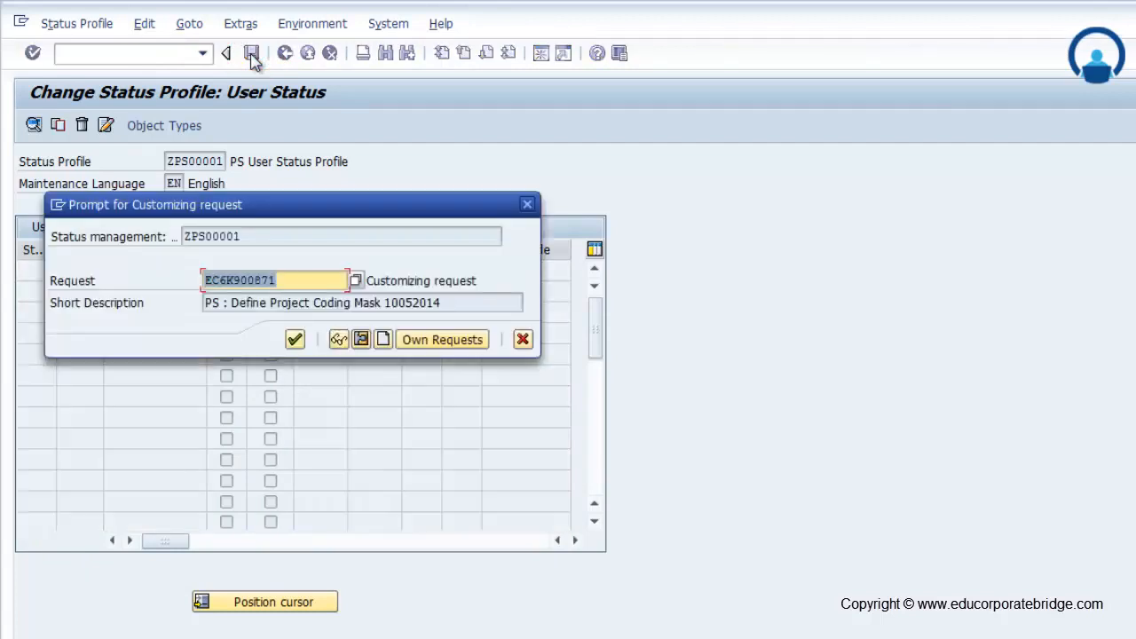
drag(322, 202, 1043, 155)
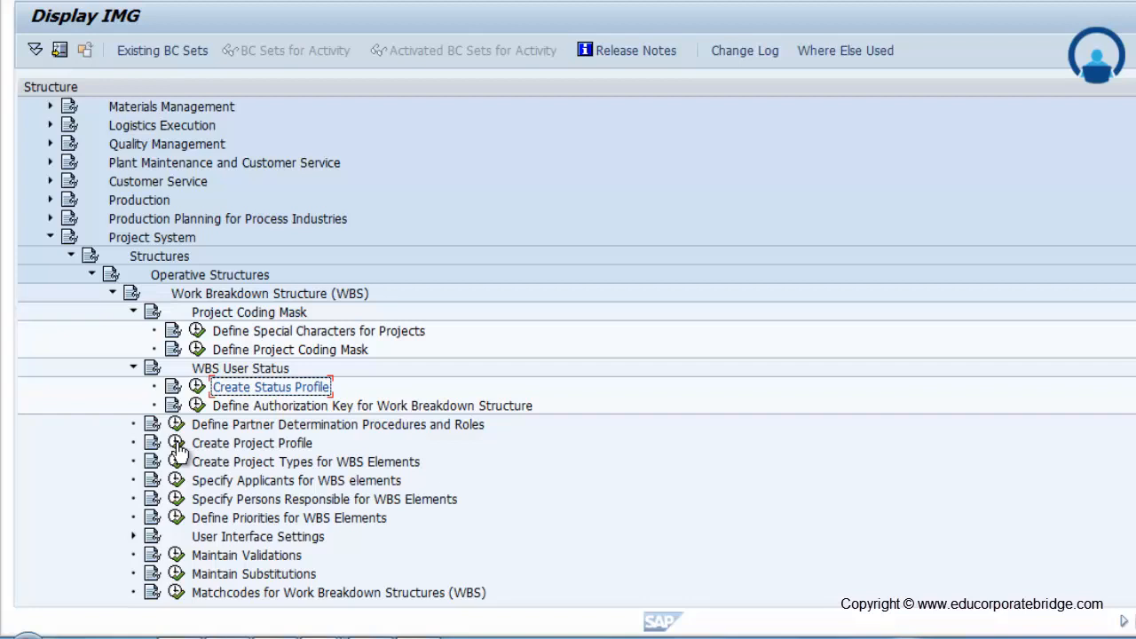
Open the Create Project Profile activity and start a copy of project profile 1000 (Elevator)
click(176, 444)
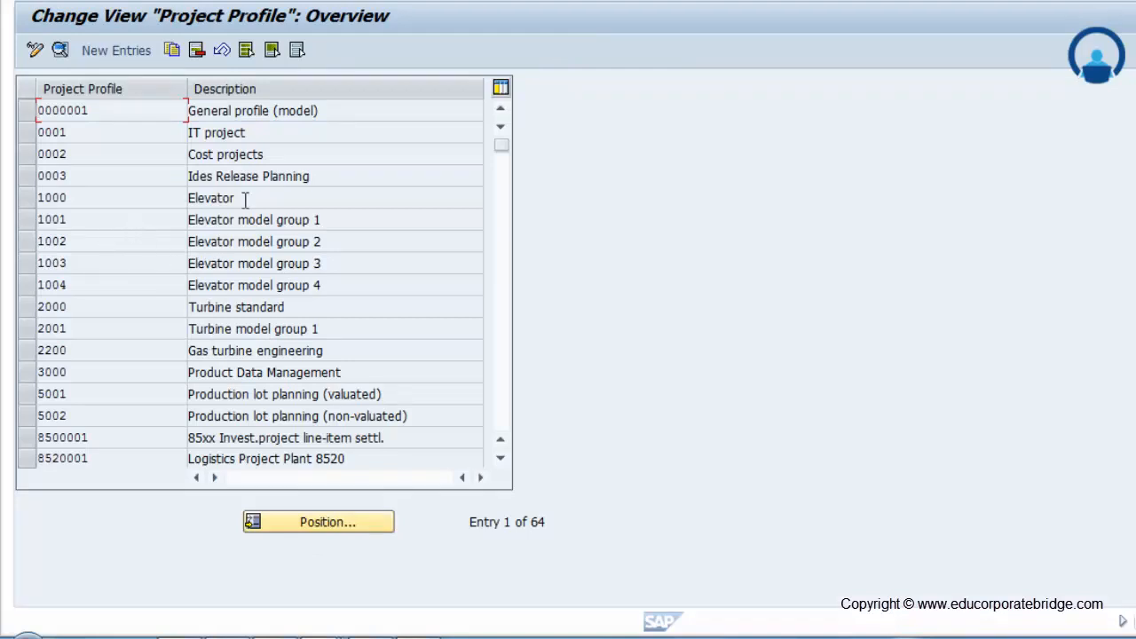
scroll(320, 284, down, 1)
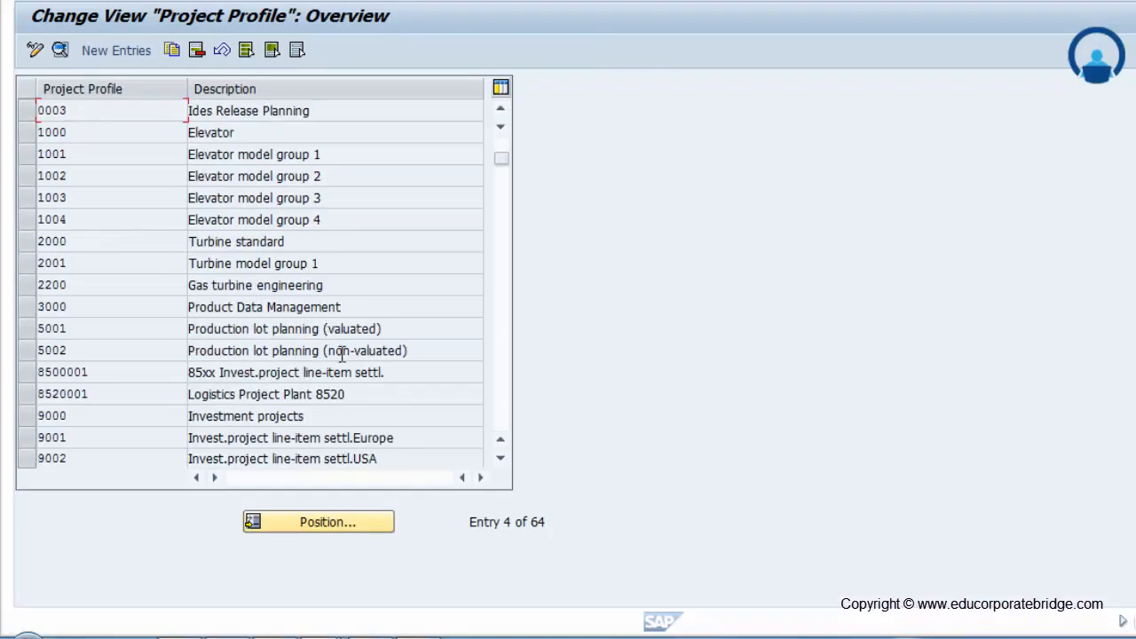
scroll(371, 306, down, 1)
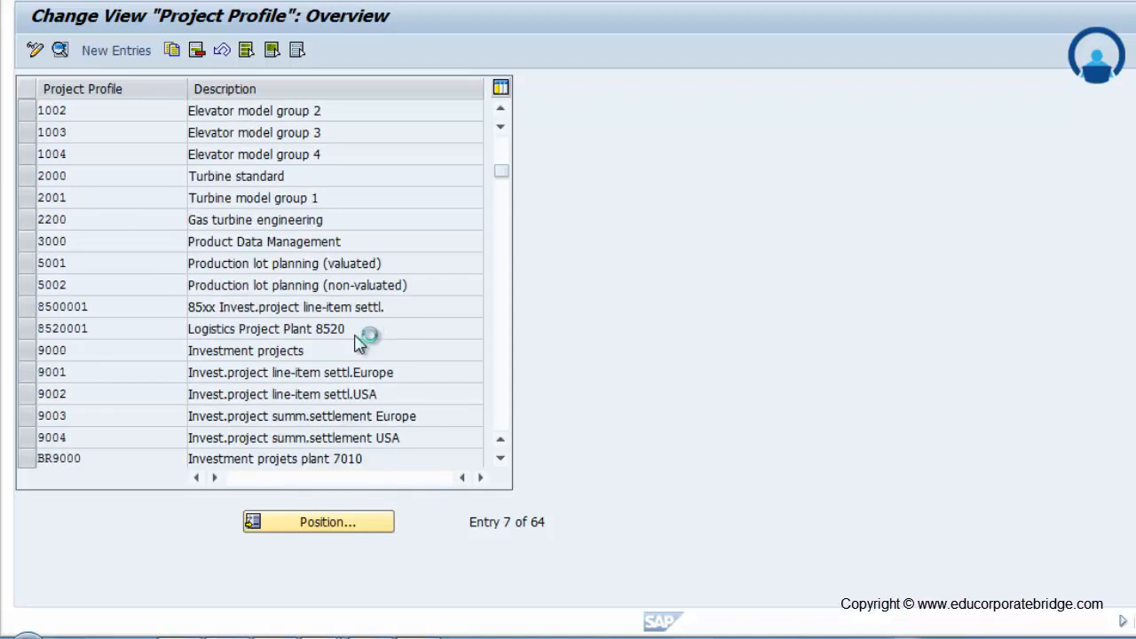
scroll(360, 341, down, 2)
drag(503, 200, 506, 117)
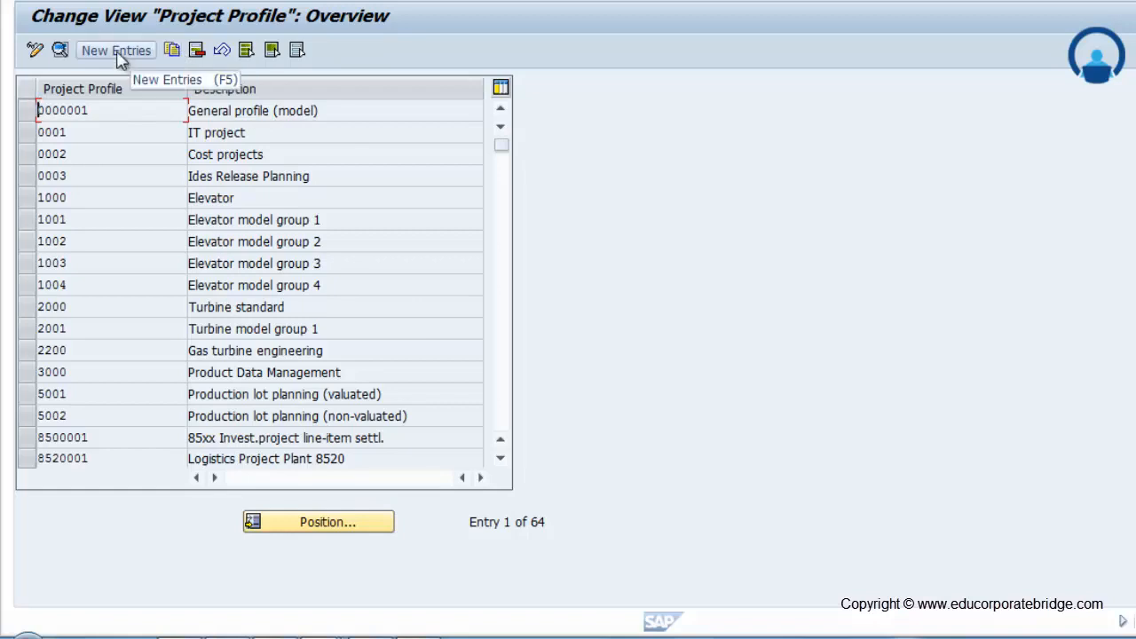
click(19, 202)
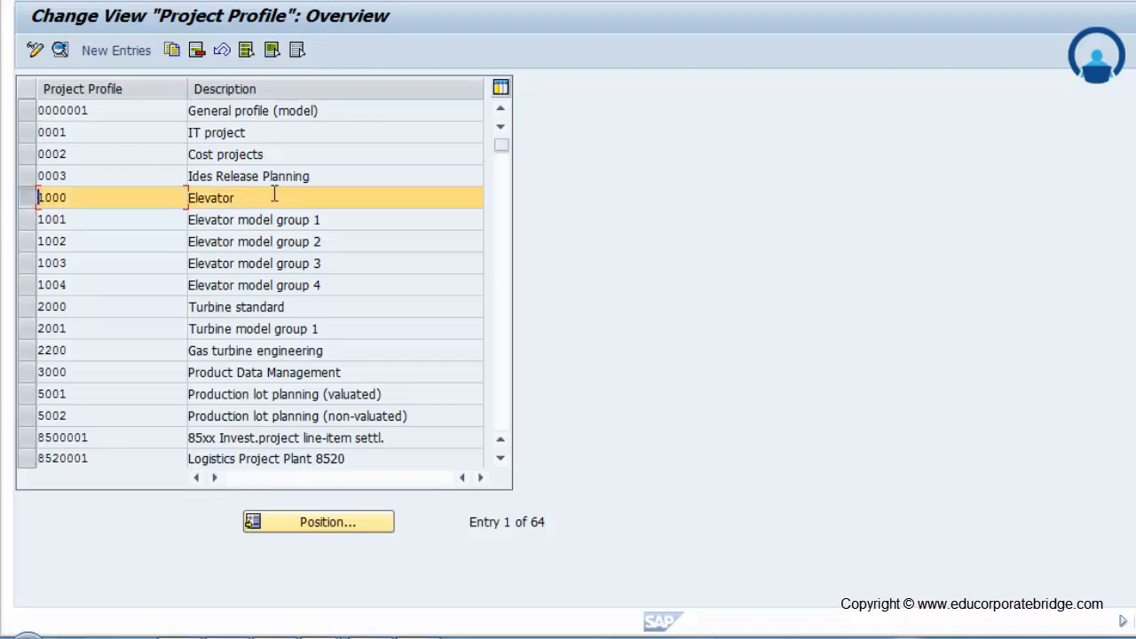
click(173, 51)
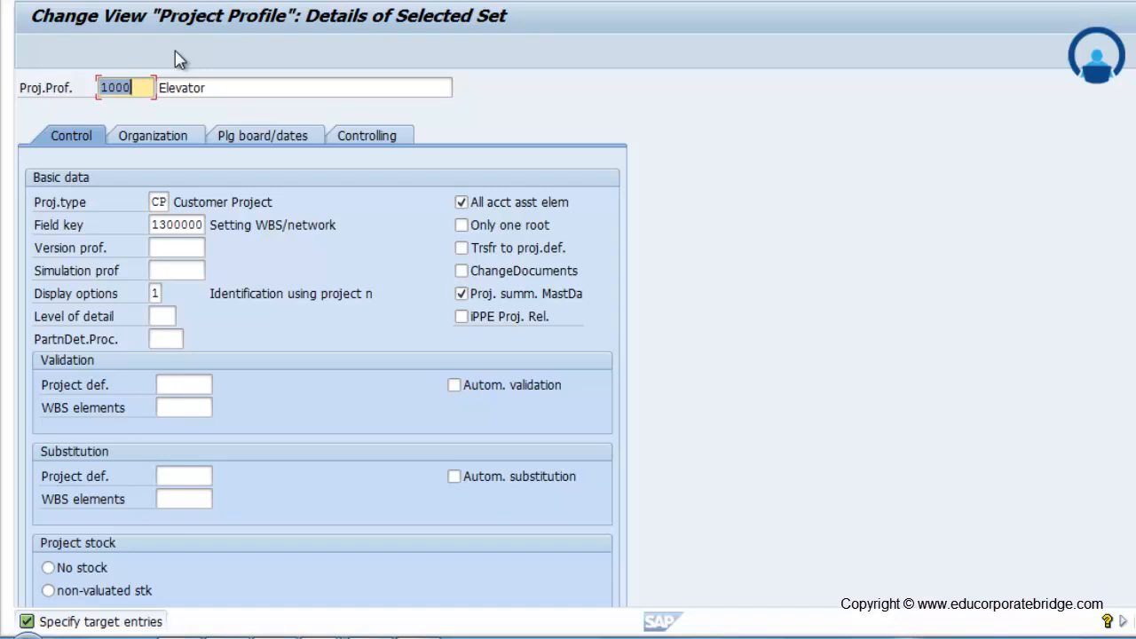
Set the copied project profile's key to ZPS0001
drag(141, 87, 82, 94)
text(ZP)
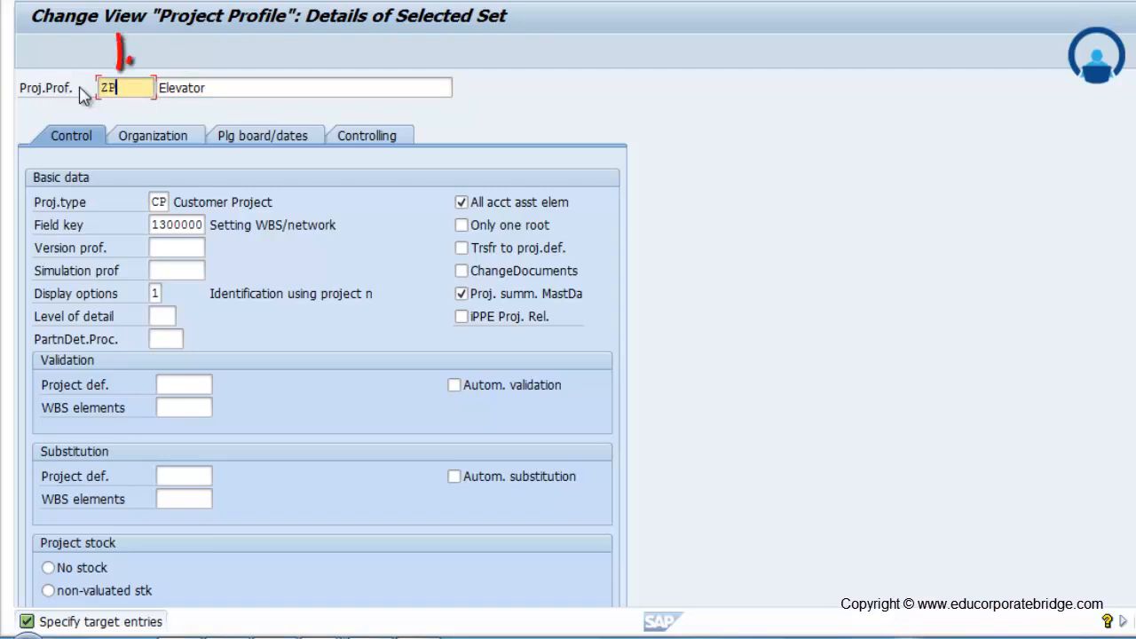
text(S011)
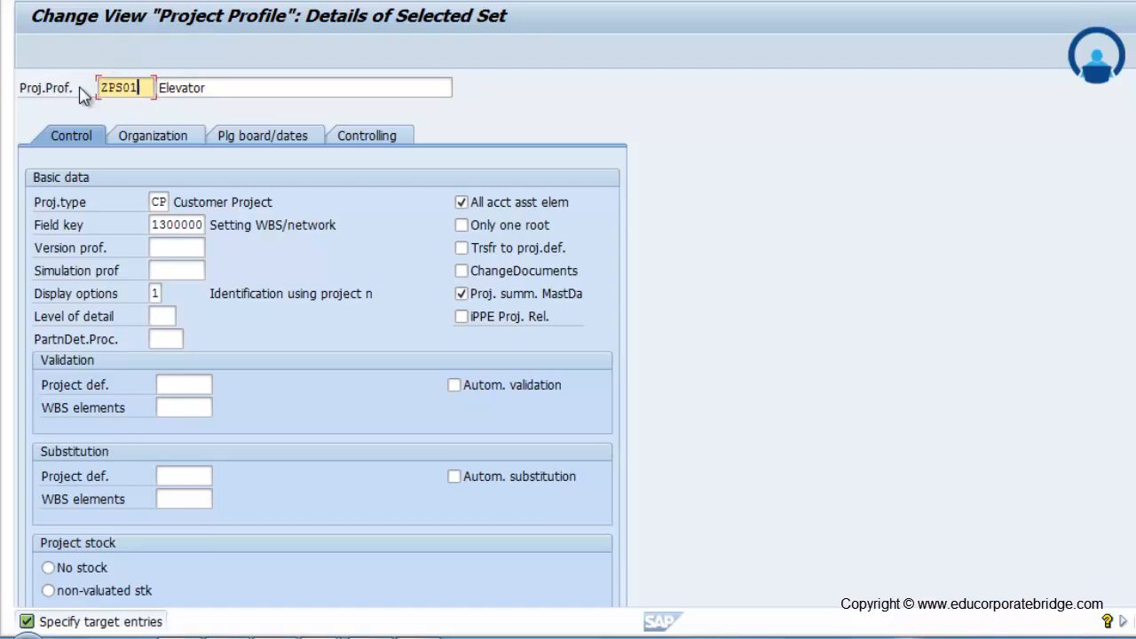
key(BackSpace)
key(BackSpace)
text(001)
Replace the copied profile's description with "Profile for Customer Project"
click(227, 86)
key(BackSpace)
key(BackSpace)
key(BackSpace)
key(BackSpace)
key(BackSpace)
key(BackSpace)
key(BackSpace)
key(BackSpace)
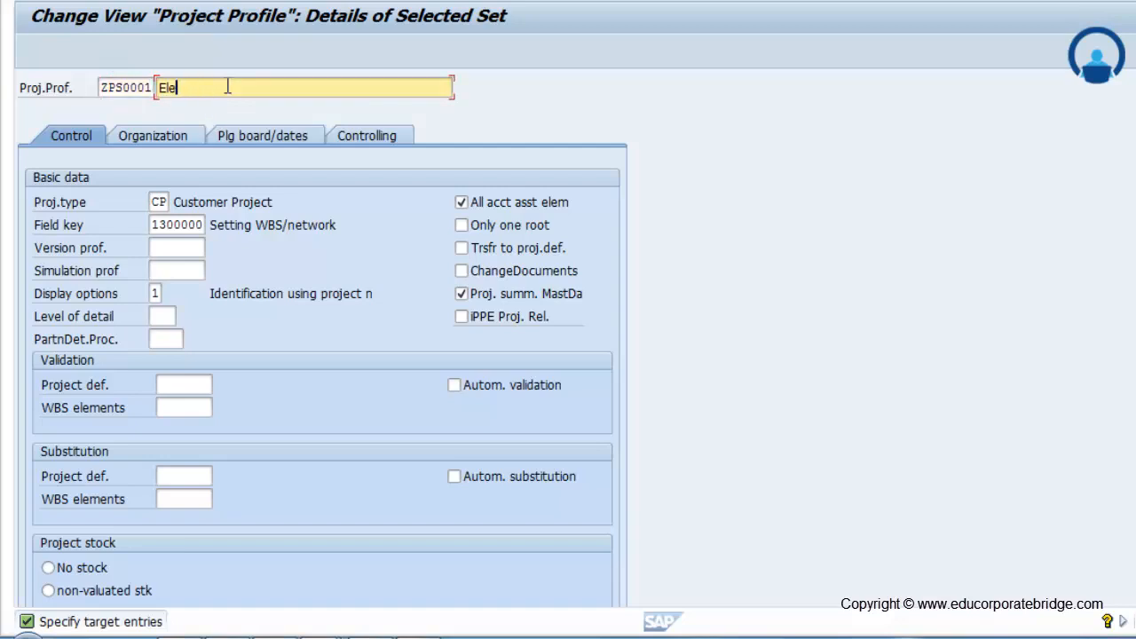
text(Prof)
text(ile for Cust)
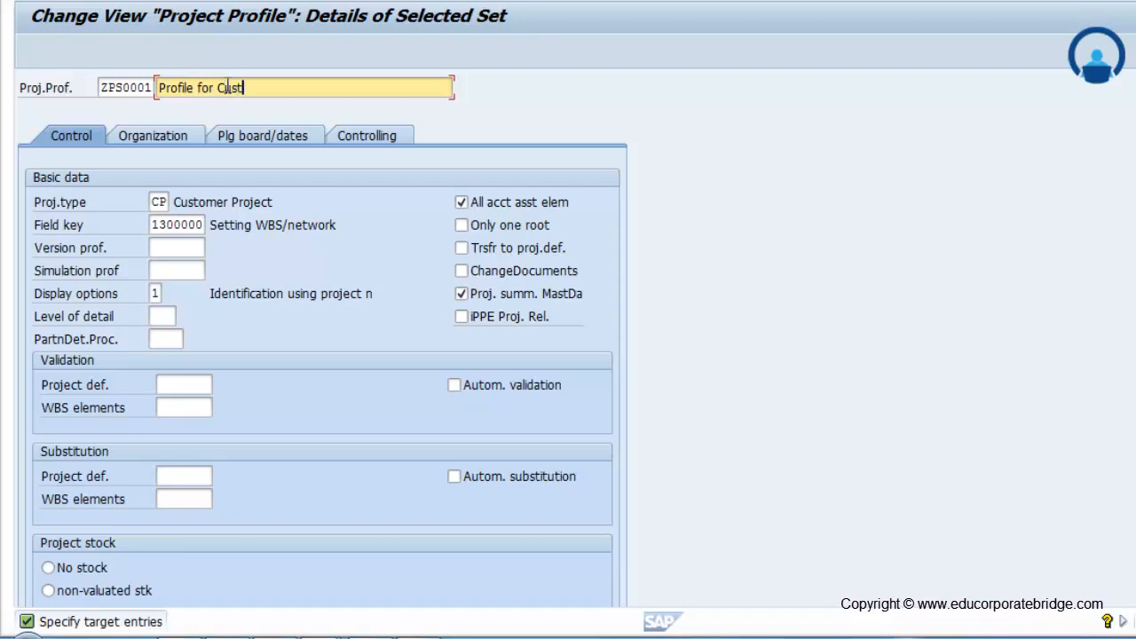
text(omer Project)
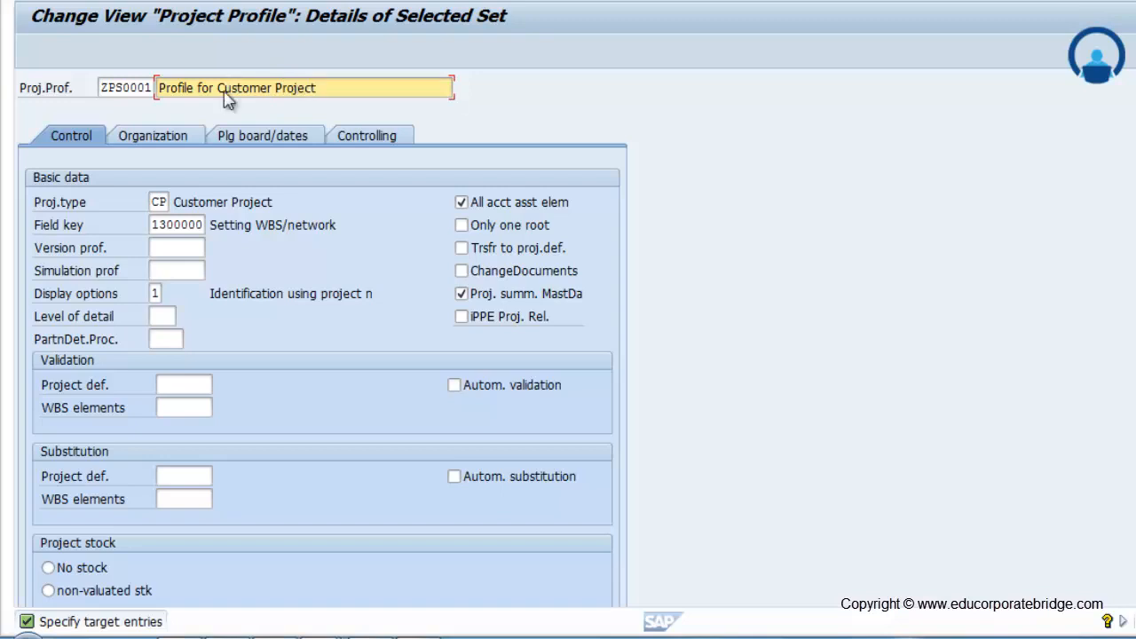
Select project type CP (Customer Project) for profile ZPS0001 and open the help on that field
click(158, 201)
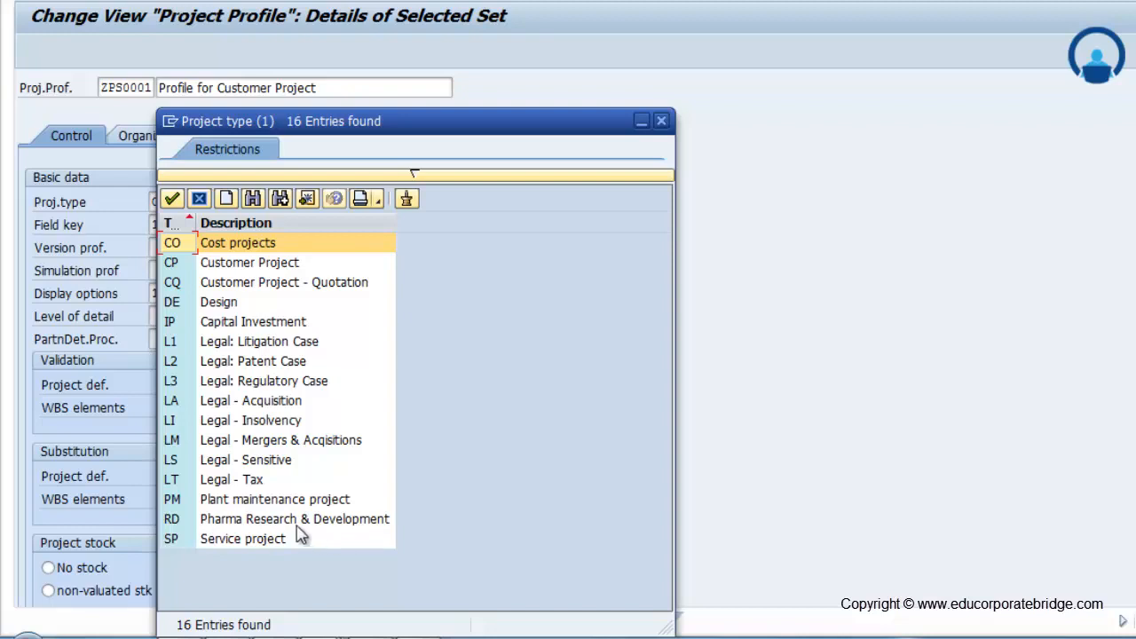
double_click(260, 263)
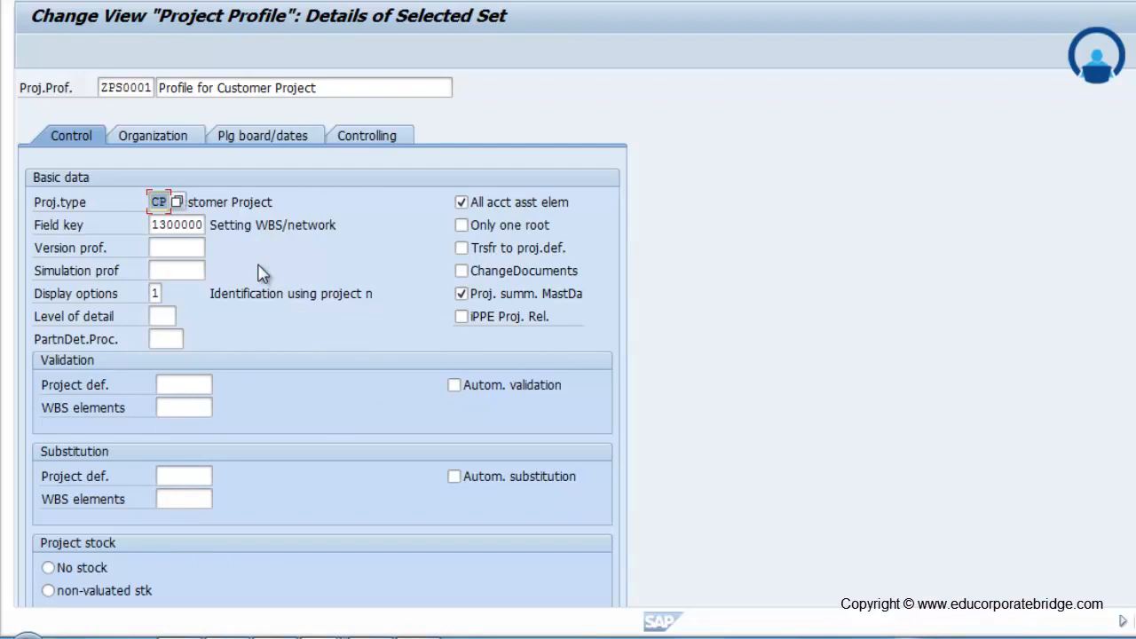
click(178, 204)
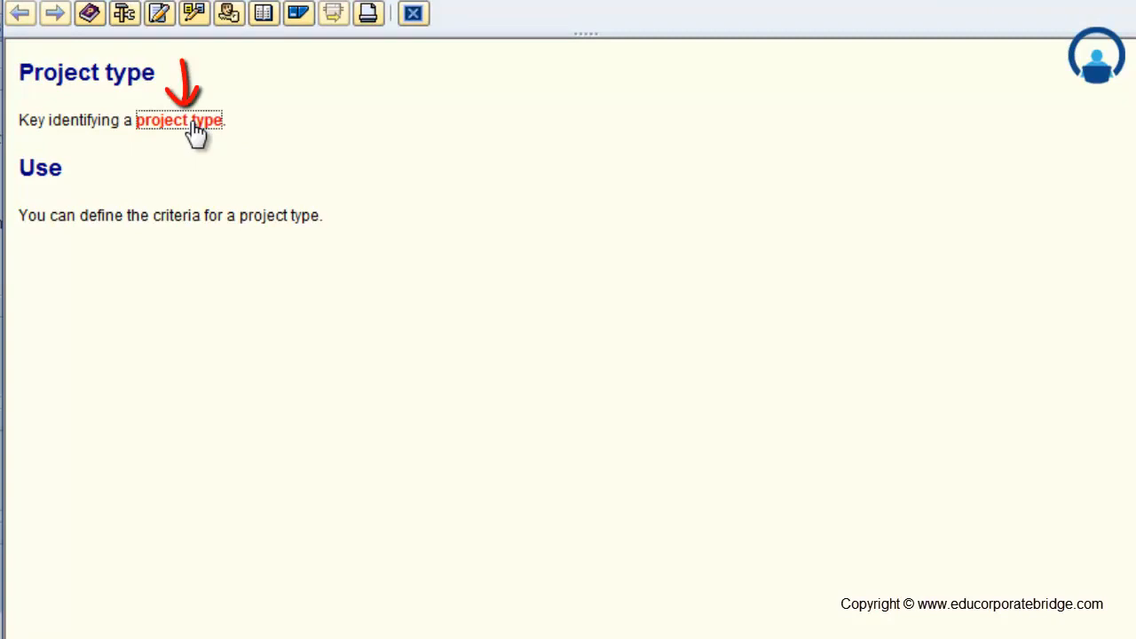
Read the help definition of the term project type and close the help
click(194, 123)
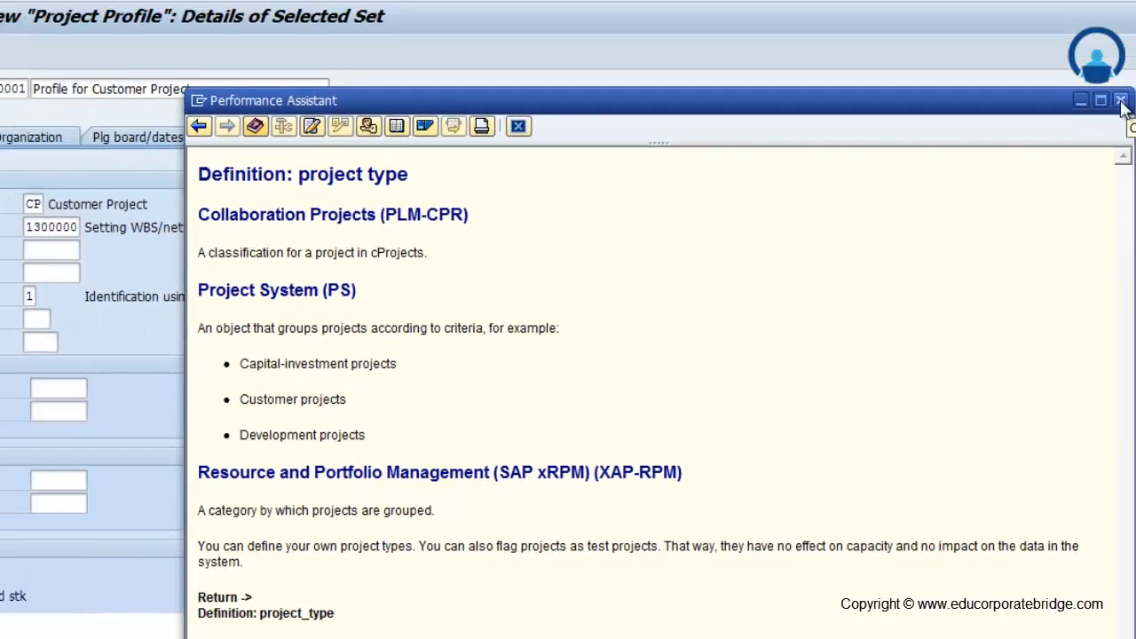
click(1122, 103)
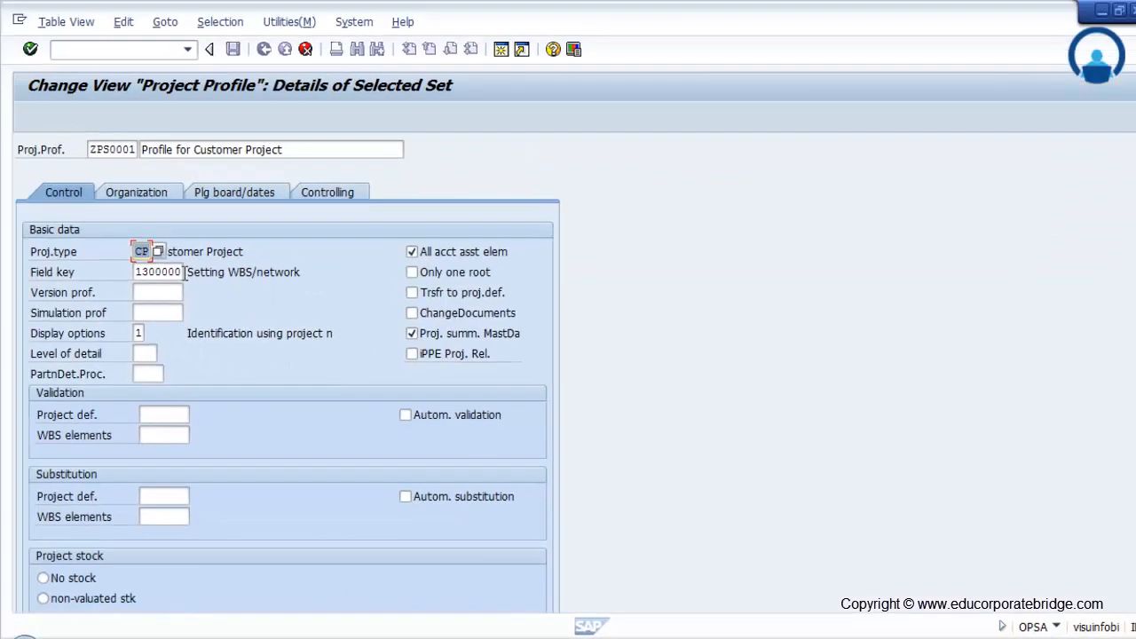
Enable Only one root and ChangeDocuments in the basic data, and set the version profile to 0000001 (Standard version profile)
click(413, 275)
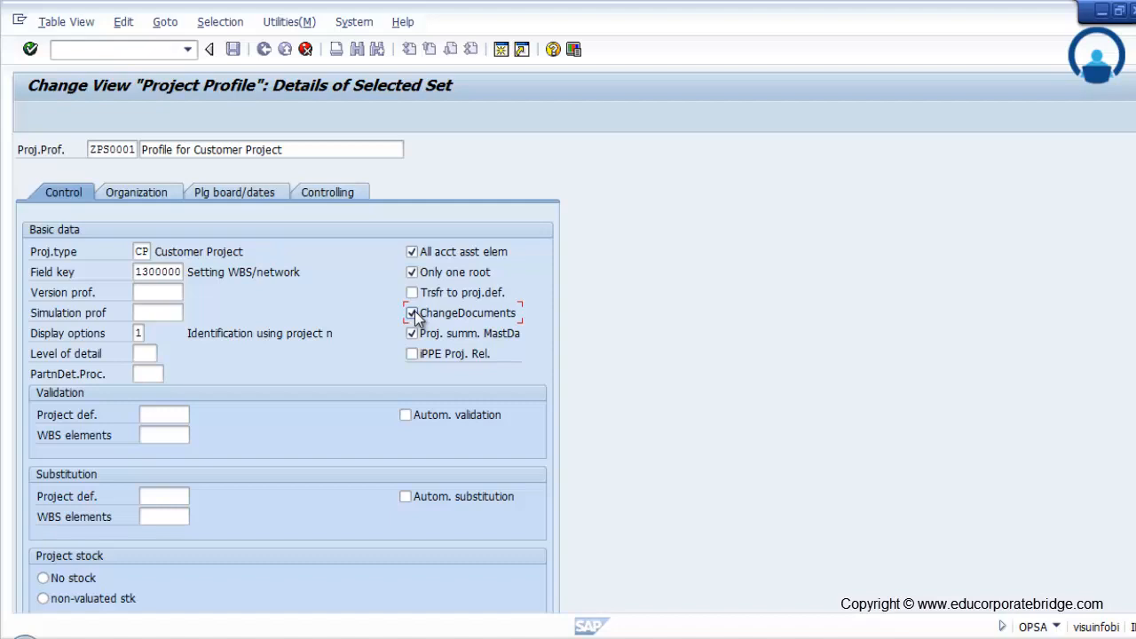
click(150, 292)
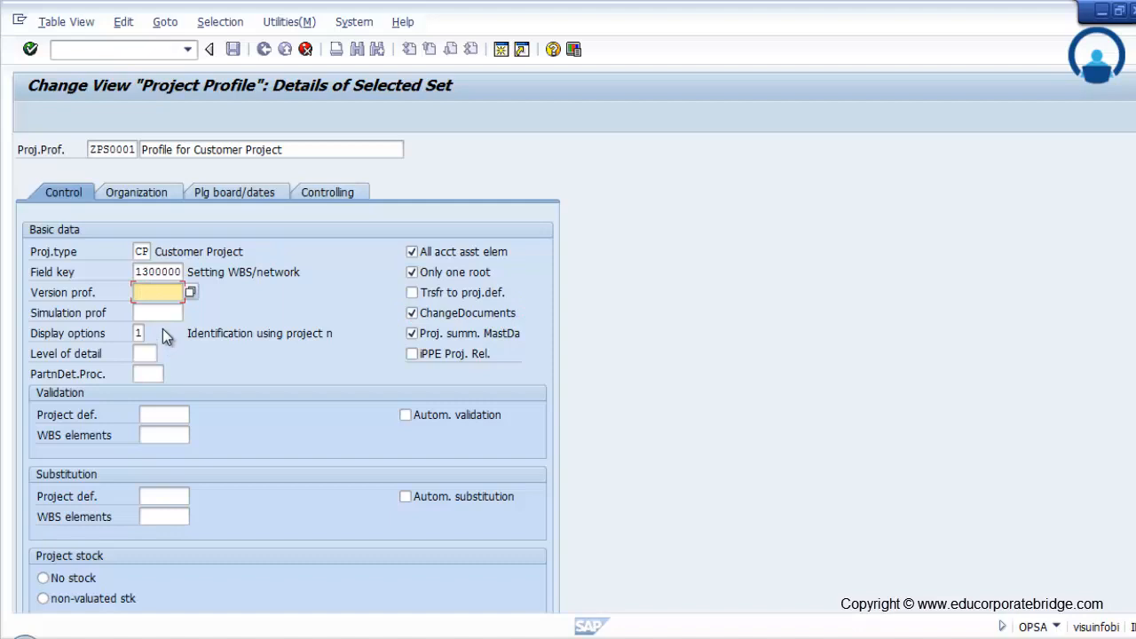
click(190, 293)
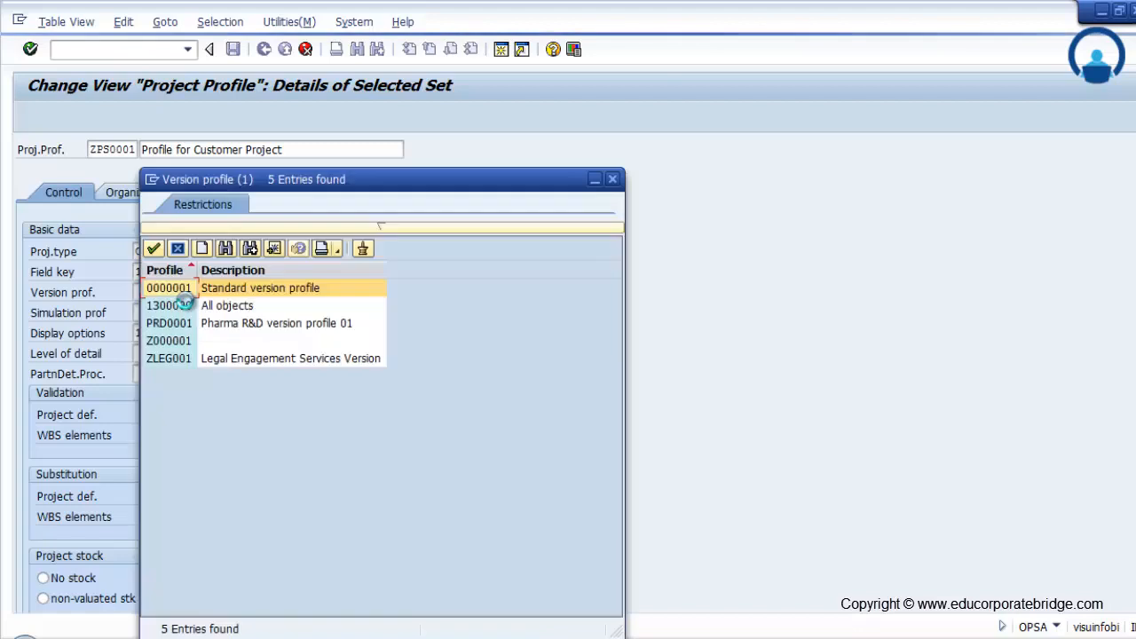
click(227, 290)
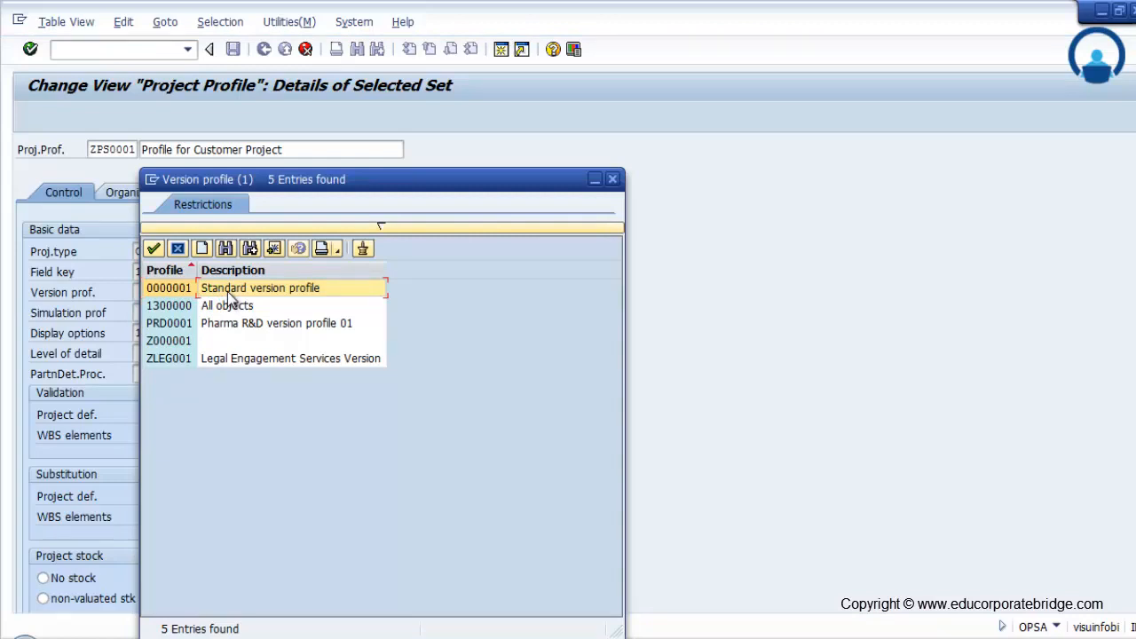
double_click(227, 292)
Examine the available field keys for user-defined fields without choosing another one
click(178, 271)
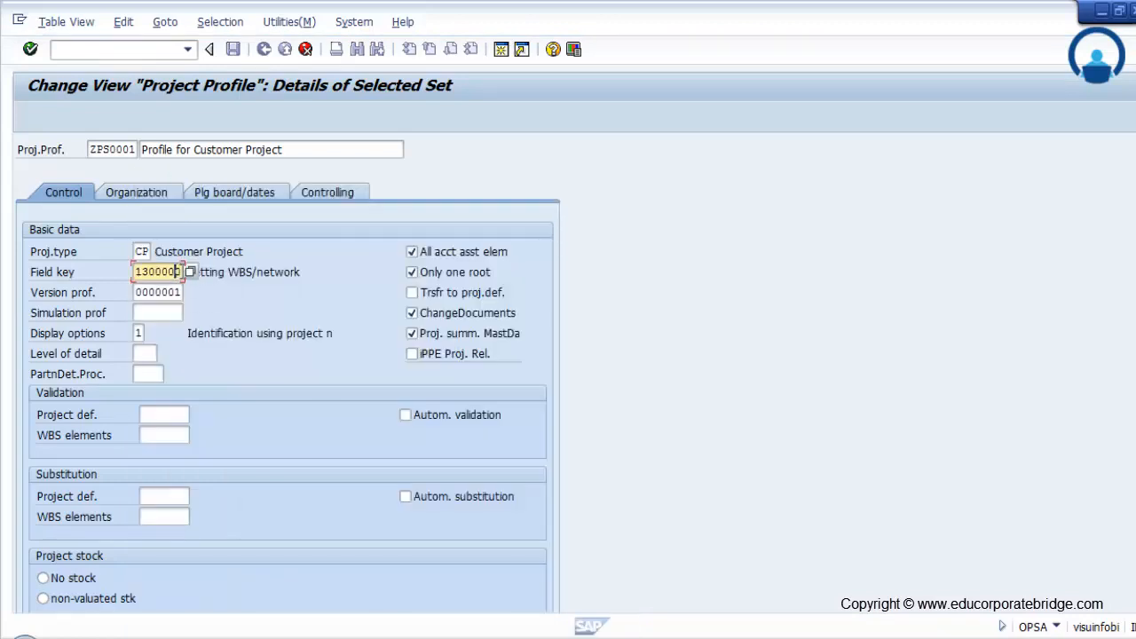
click(189, 273)
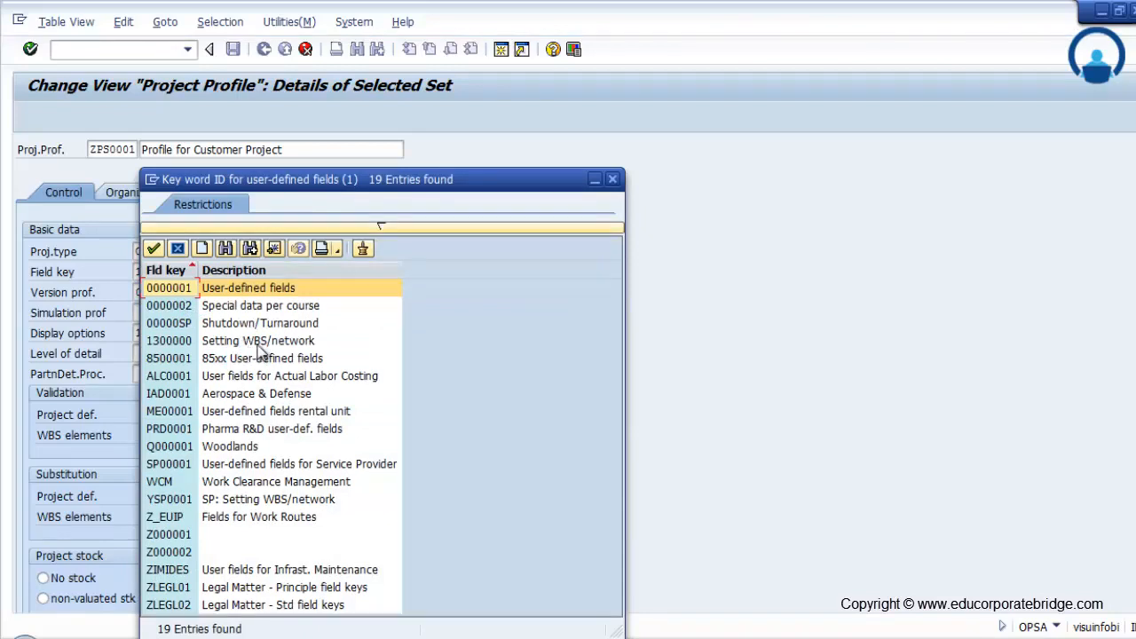
click(613, 181)
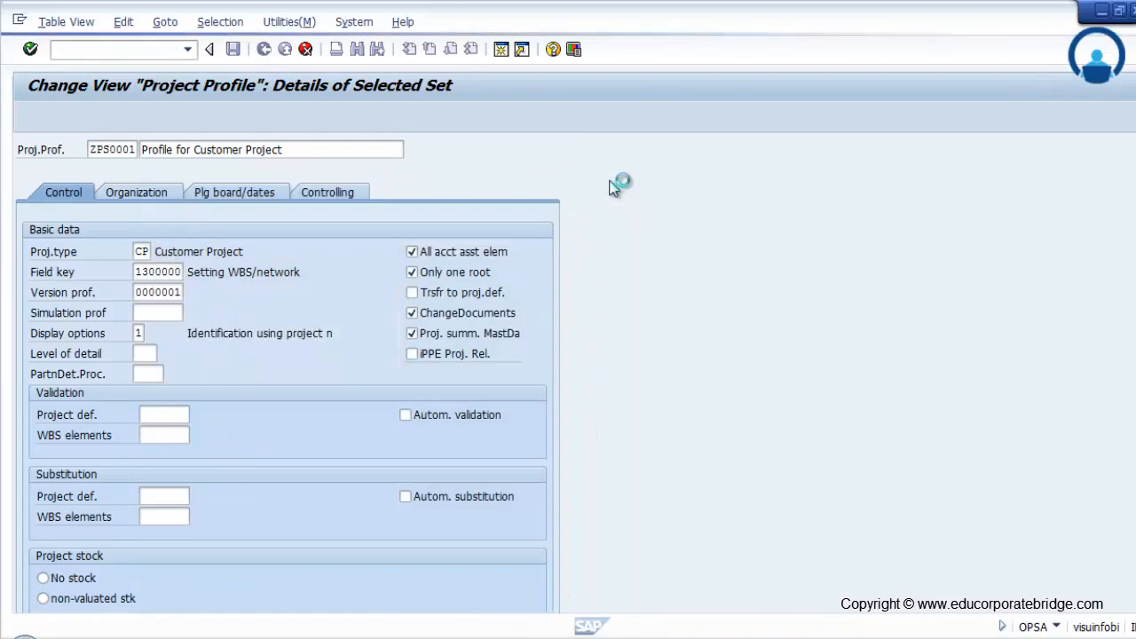
Choose display option 1, Identification using project number, for the WBS elements
click(143, 334)
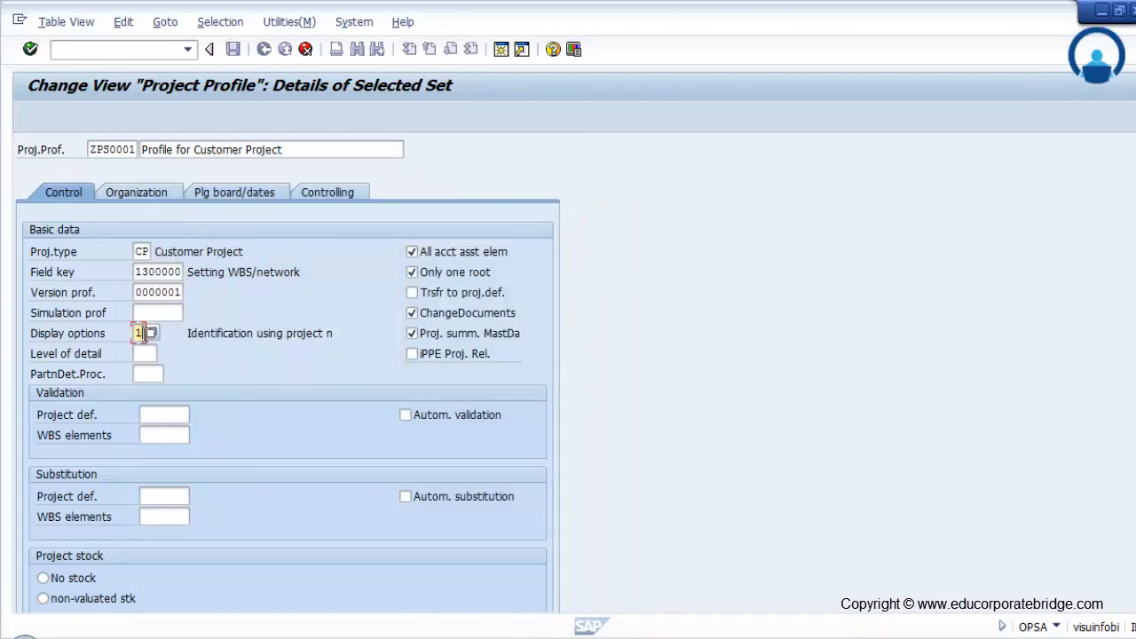
click(151, 334)
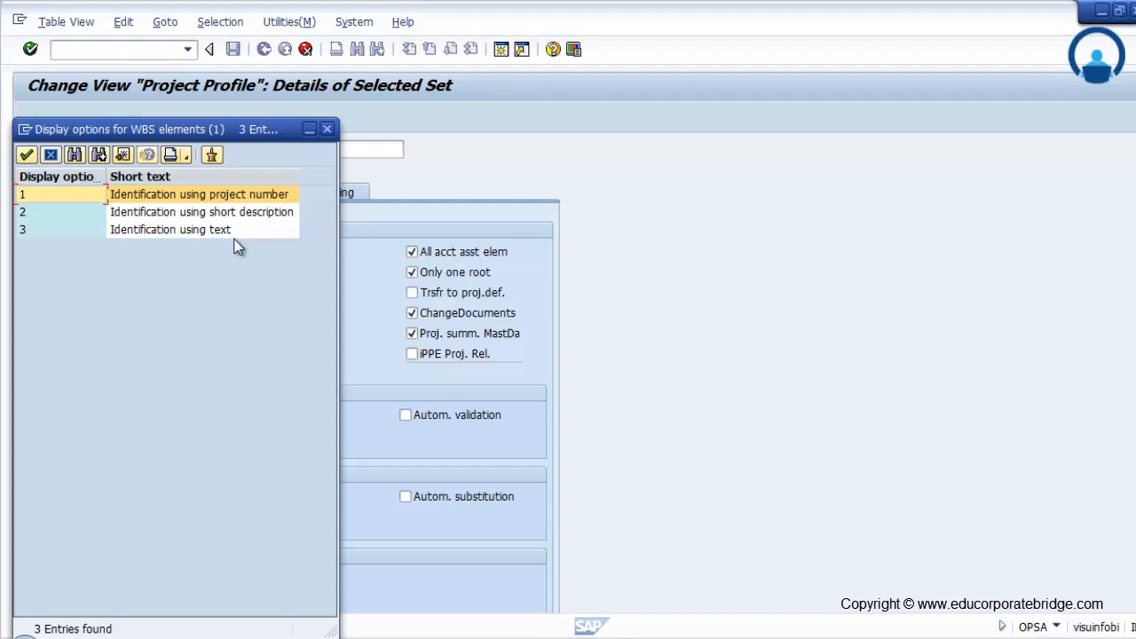
click(260, 195)
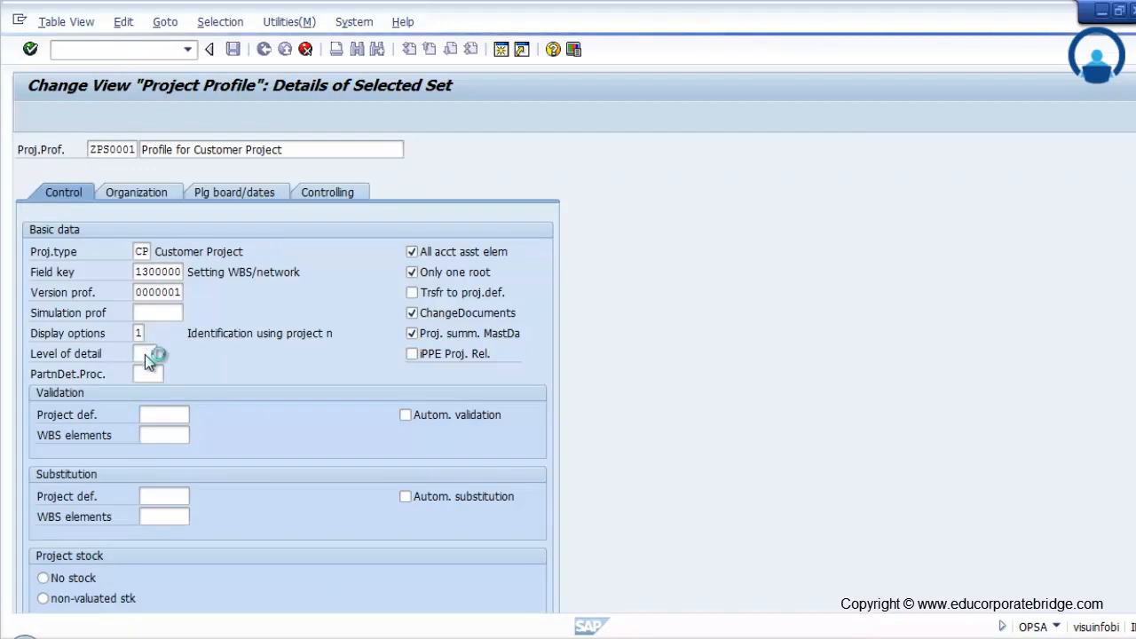
Examine the profile's level of detail, validation, substitution and project stock settings
click(145, 354)
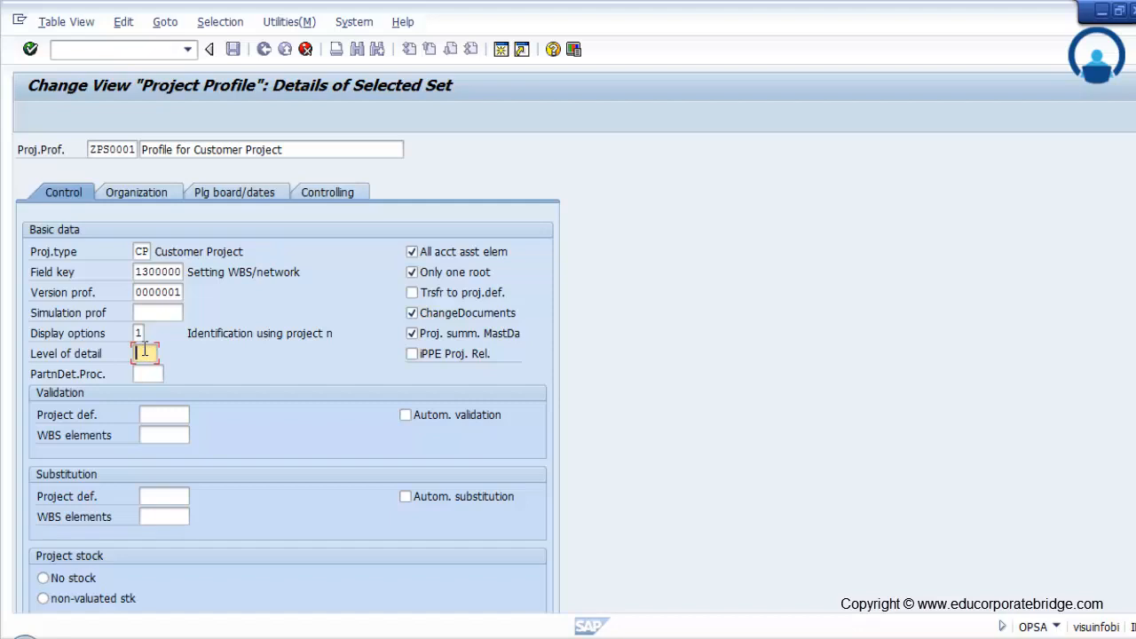
click(173, 417)
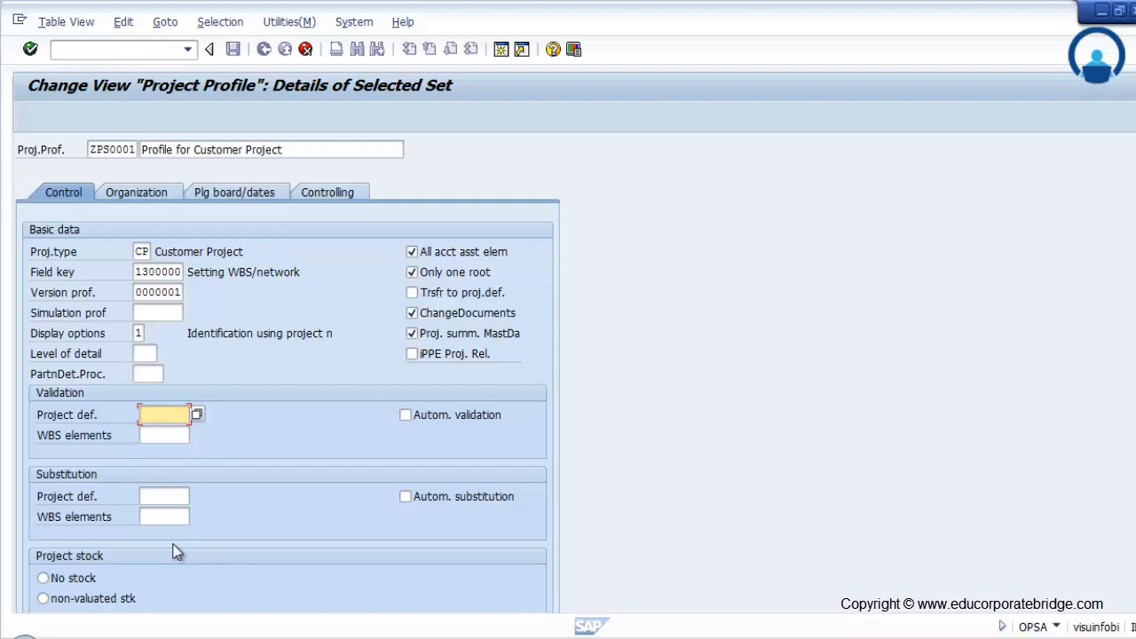
scroll(142, 258, down, 3)
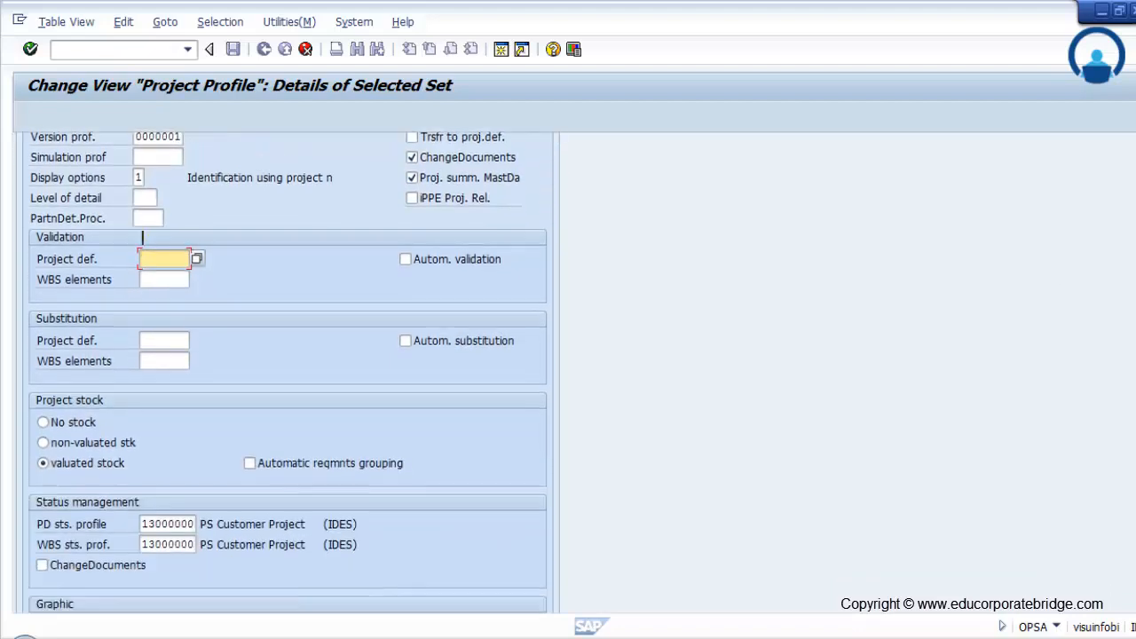
scroll(142, 257, down, 1)
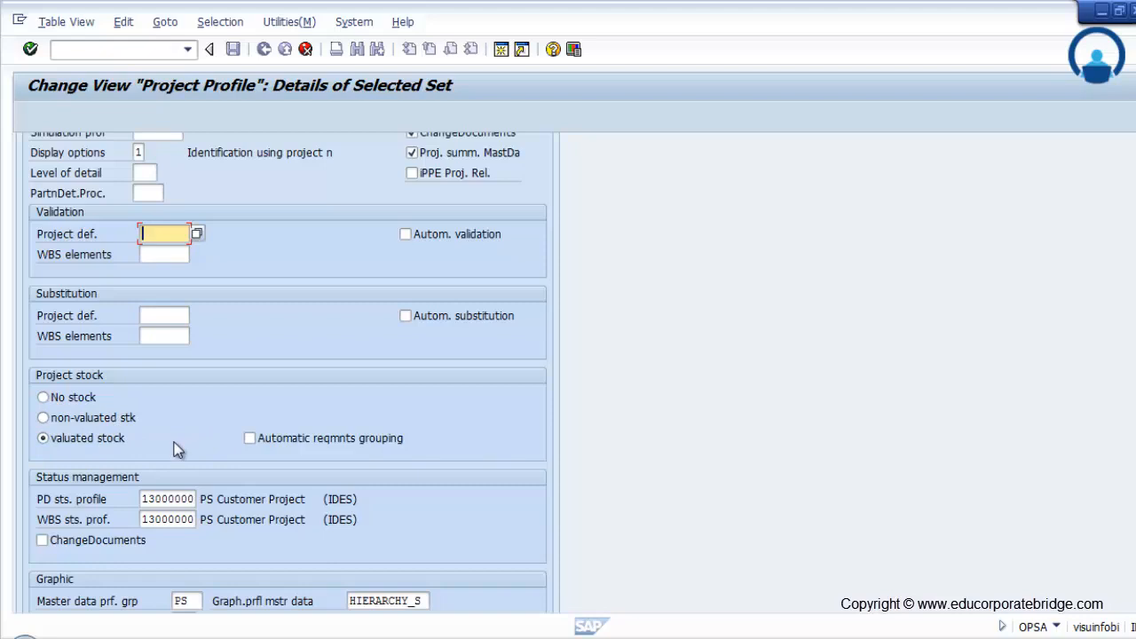
scroll(179, 470, down, 1)
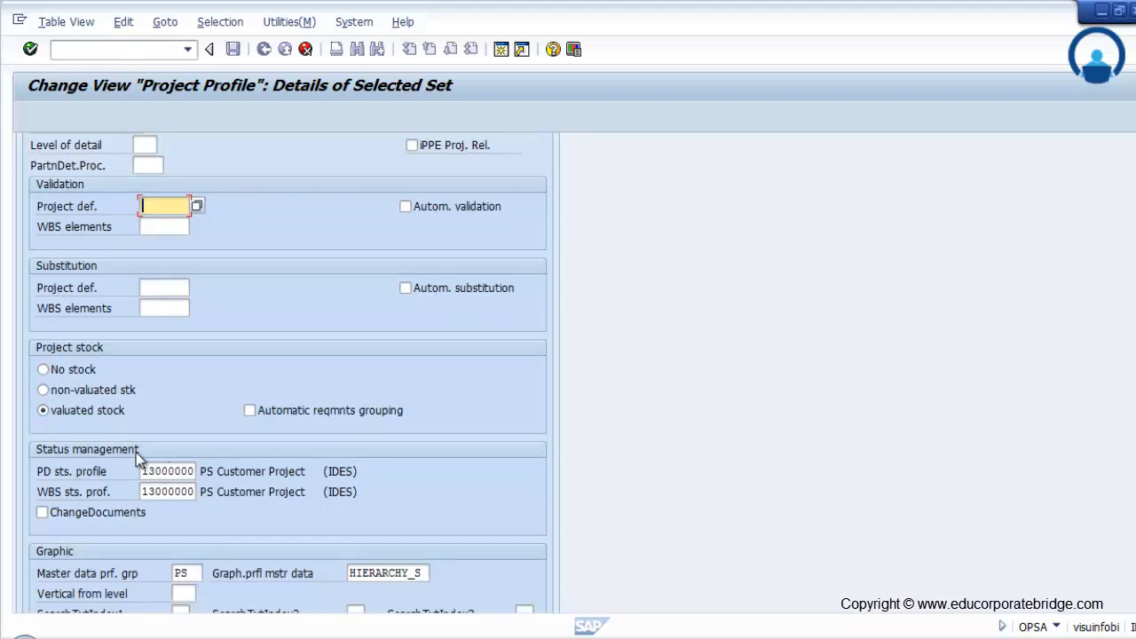
Clear the project definition status profile and try to replace it with ZPS00001 (PS User Status Profile)
click(188, 471)
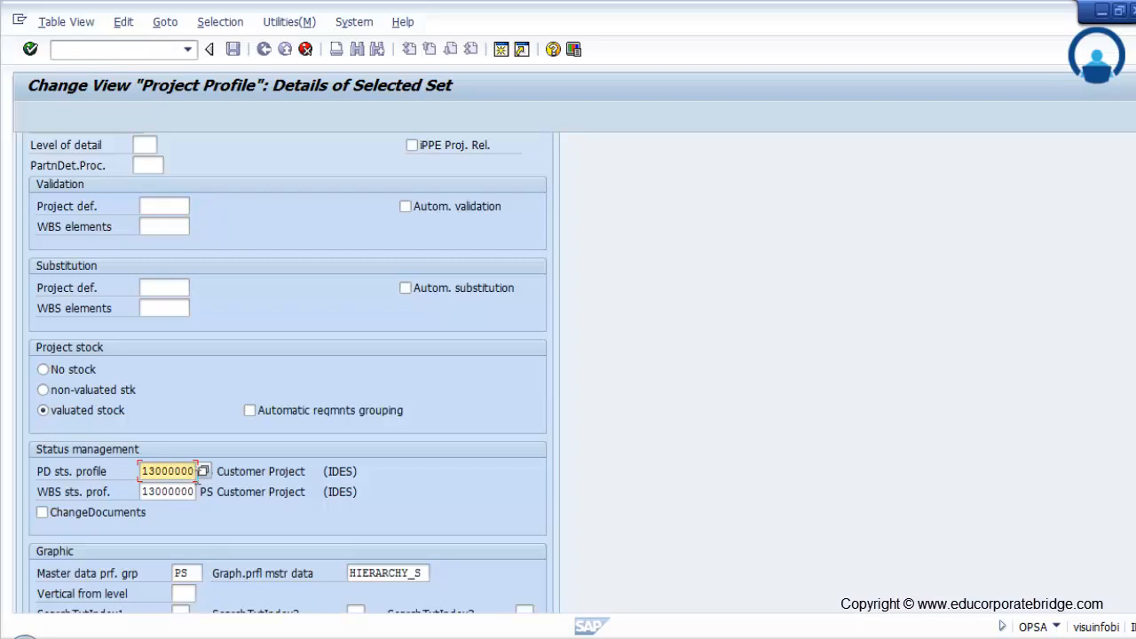
key(BackSpace)
key(BackSpace)
key(BackSpace)
key(BackSpace)
key(BackSpace)
key(BackSpace)
key(BackSpace)
key(BackSpace)
click(201, 473)
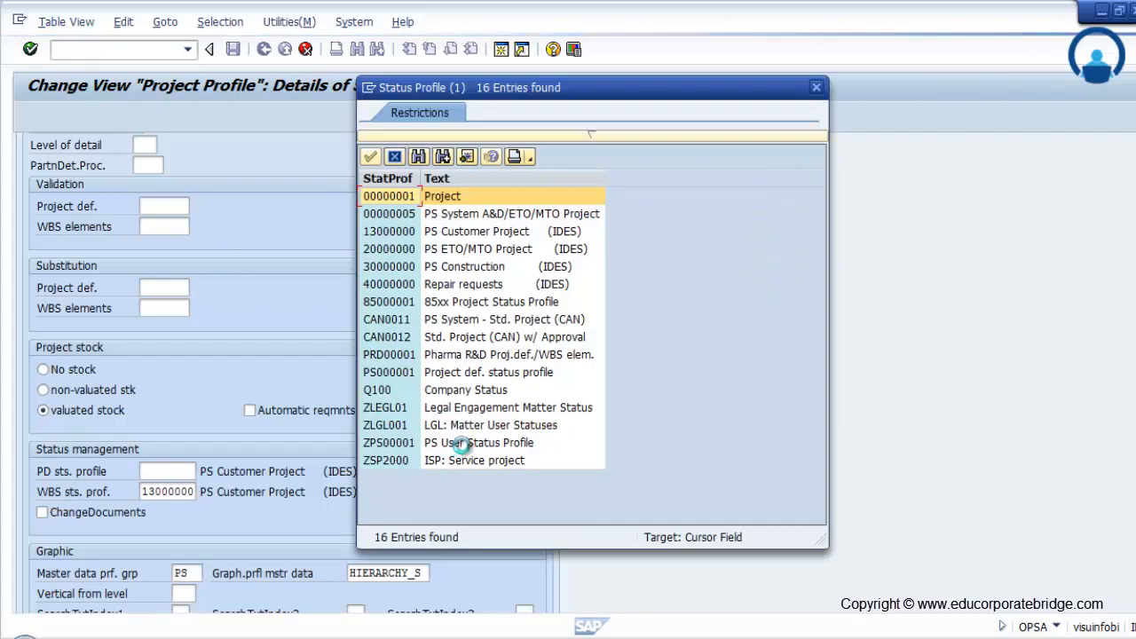
click(462, 447)
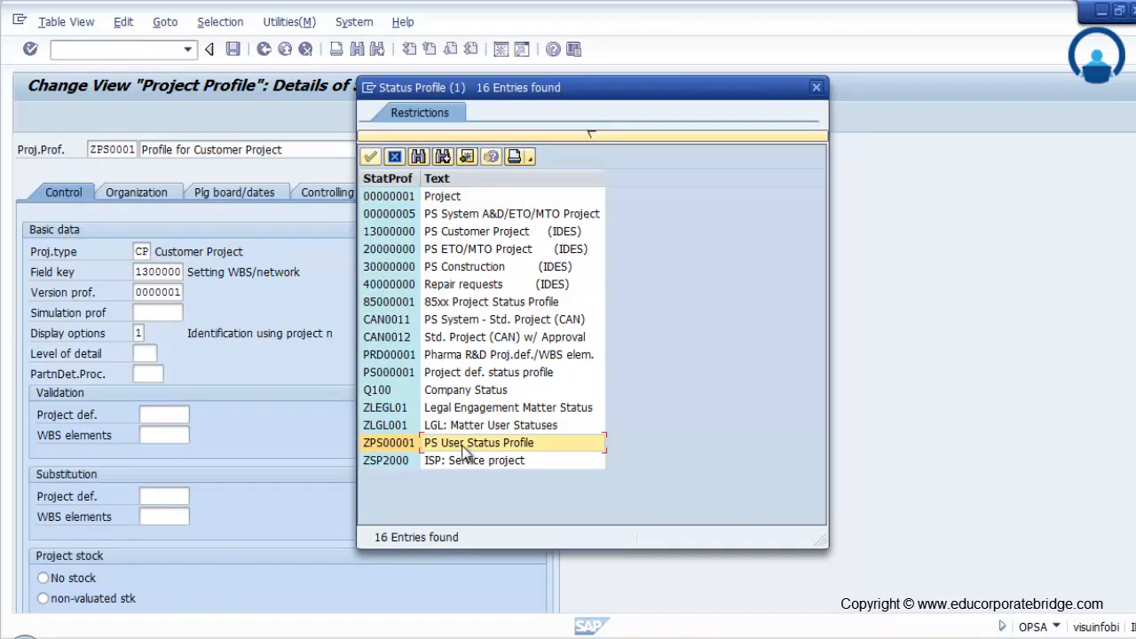
double_click(462, 445)
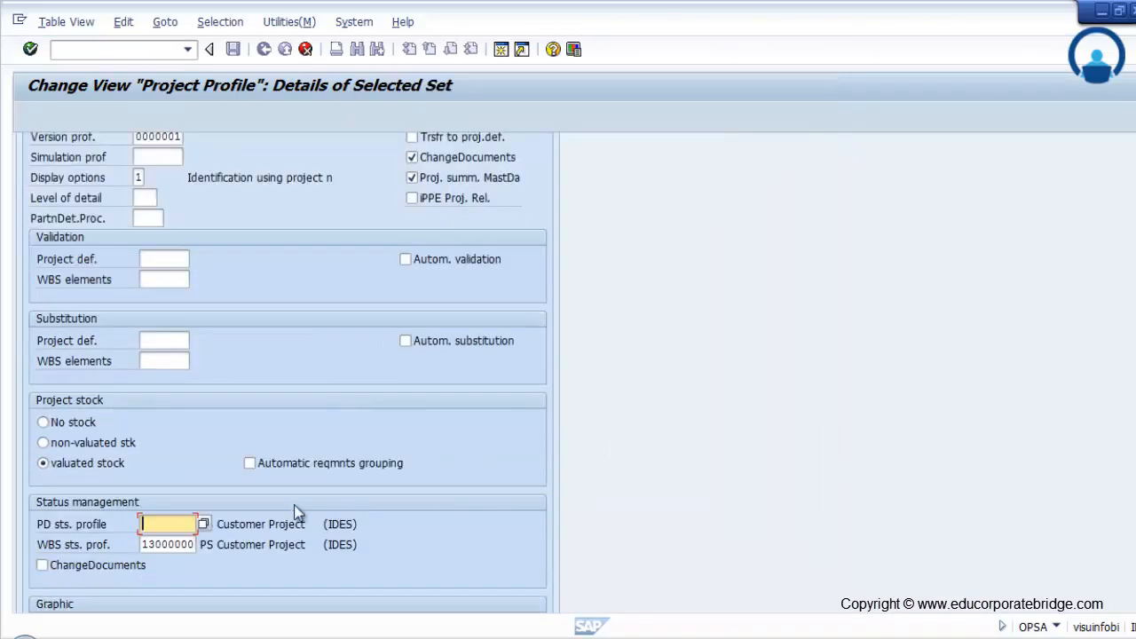
Set the WBS status profile to ZPS00001 (PS User Status Profile)
click(178, 544)
click(203, 544)
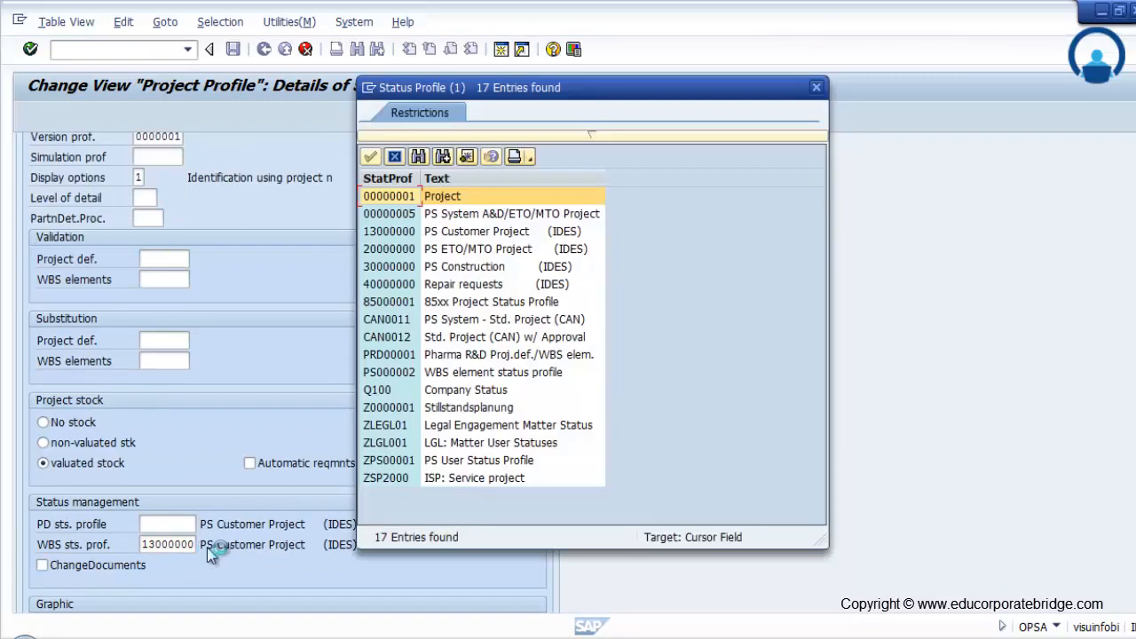
click(388, 462)
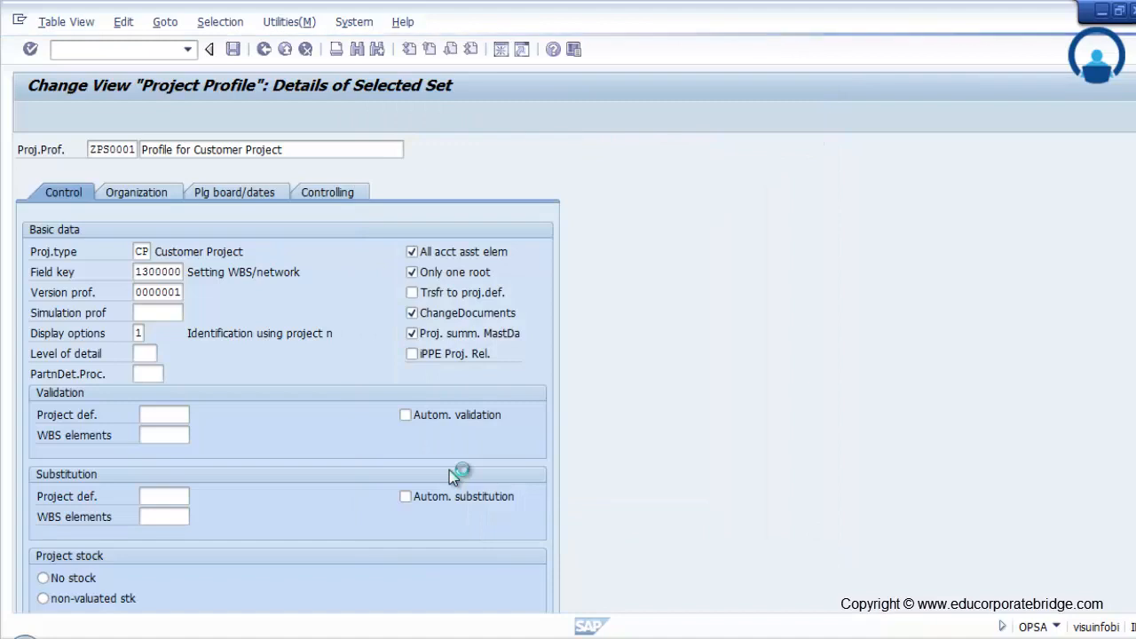
Accept the copied project profile's details and save profile ZPS0001 from the overview
key(Return)
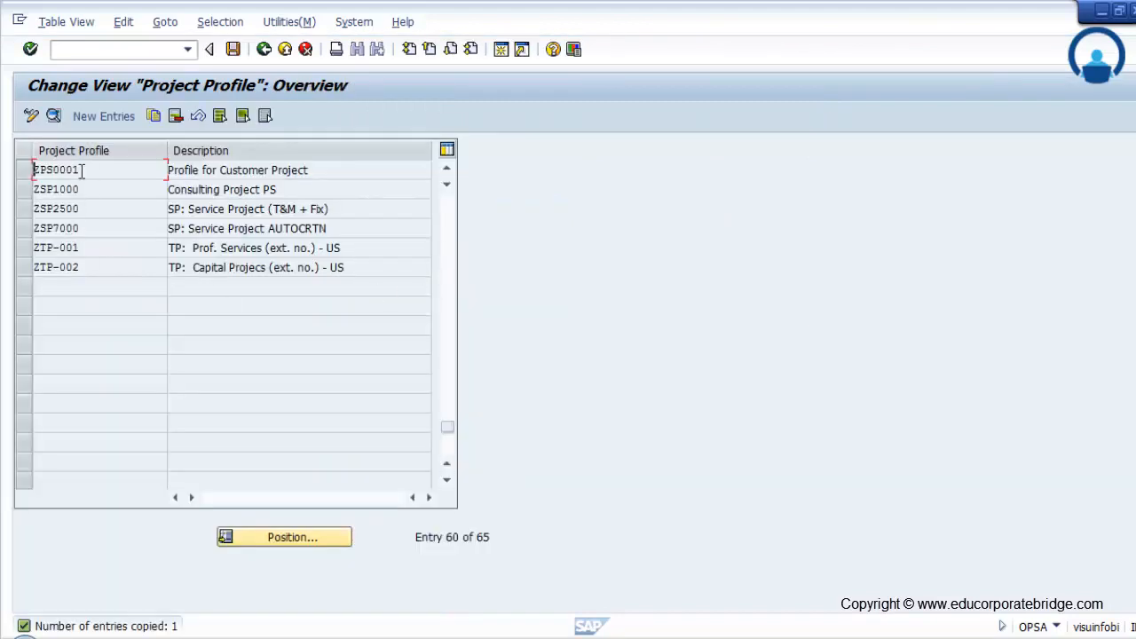
click(23, 171)
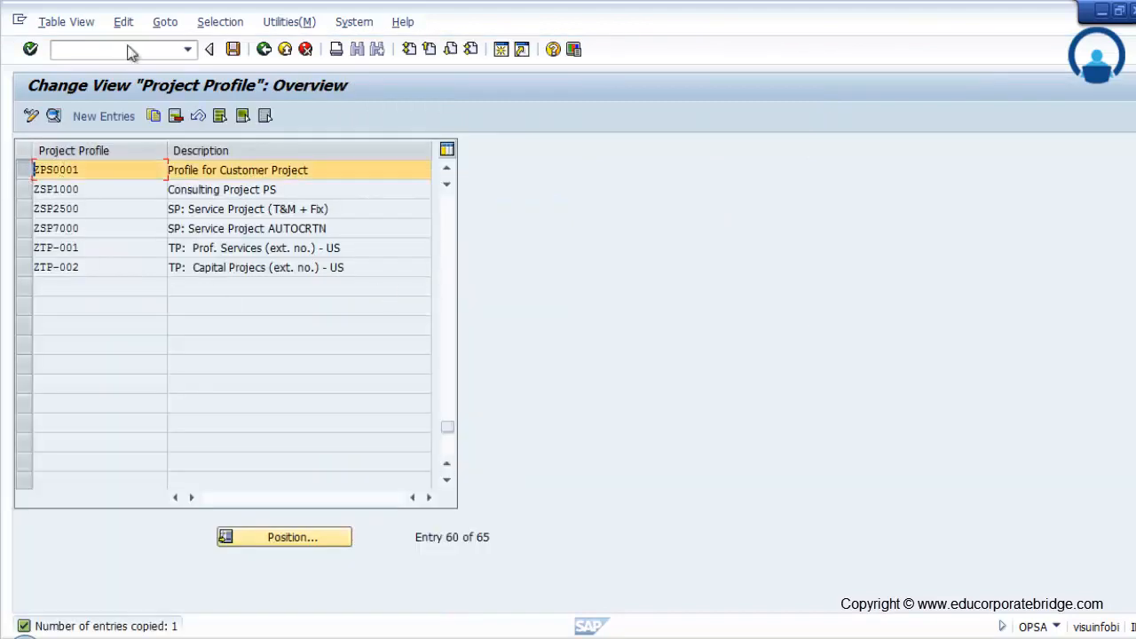
click(235, 50)
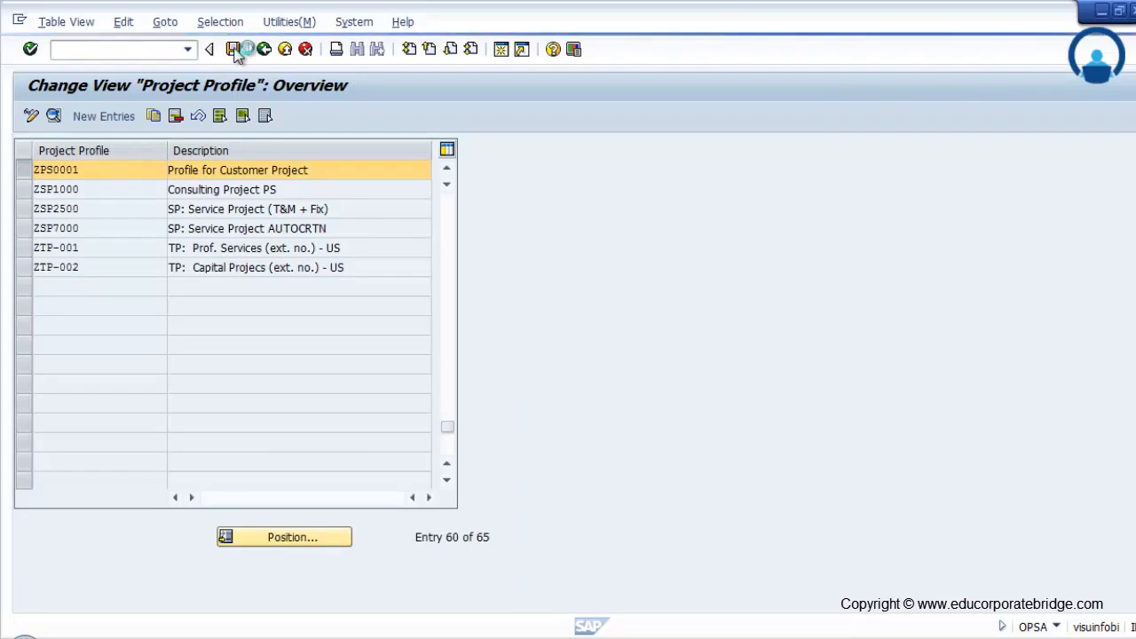
Reopen profile ZPS0001, set its project definition status profile to ZPS00001 and enable ChangeDocuments under status management
click(272, 315)
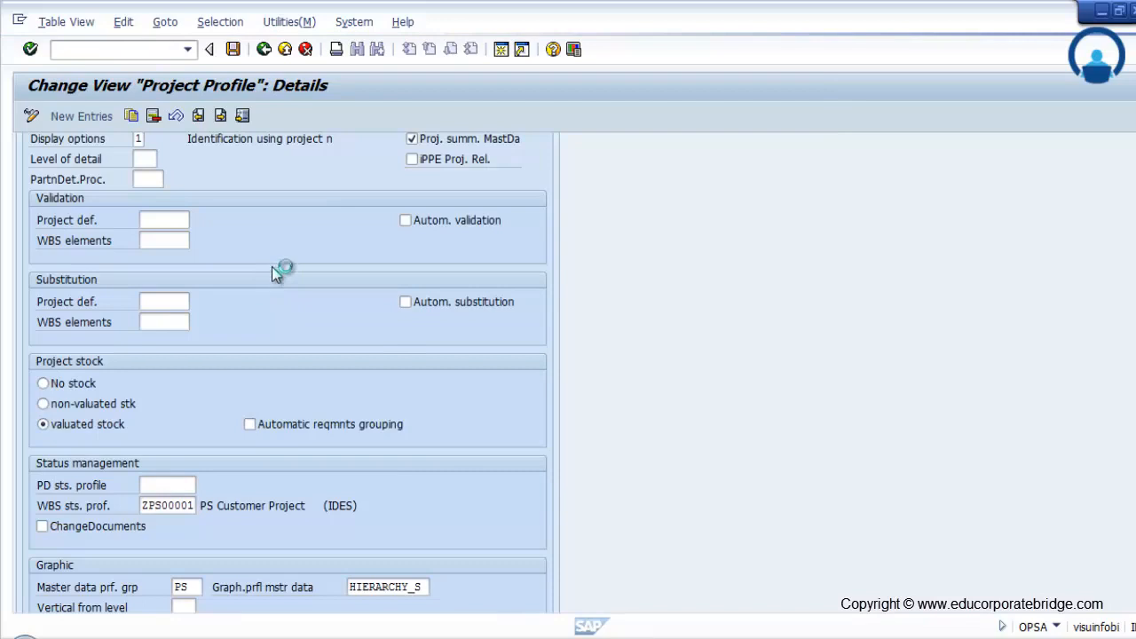
key(F4)
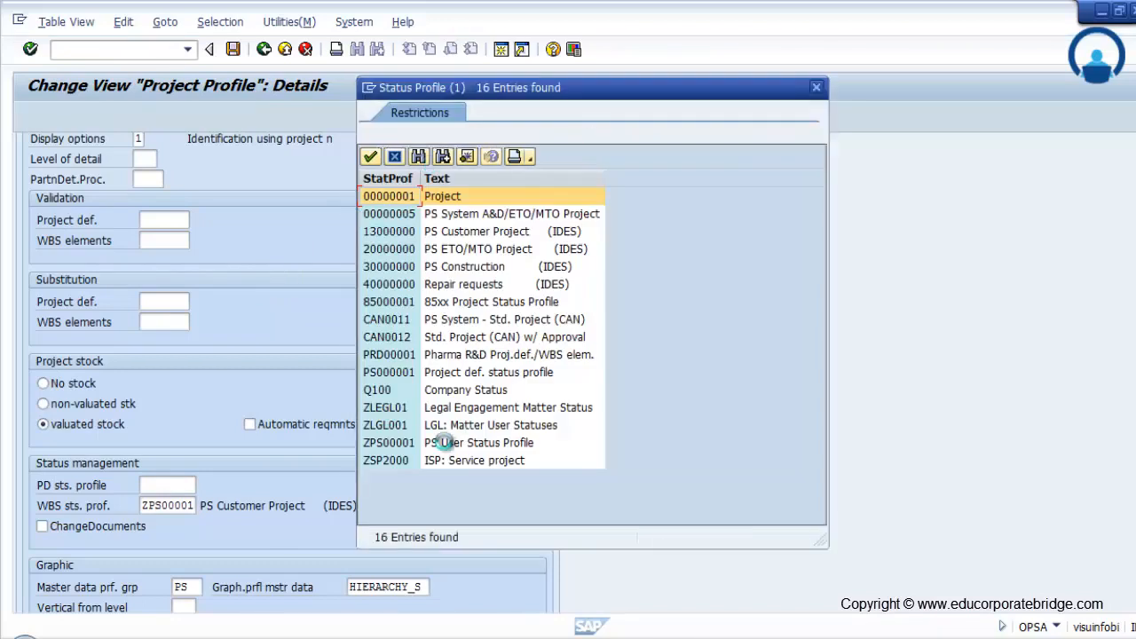
click(445, 444)
click(370, 156)
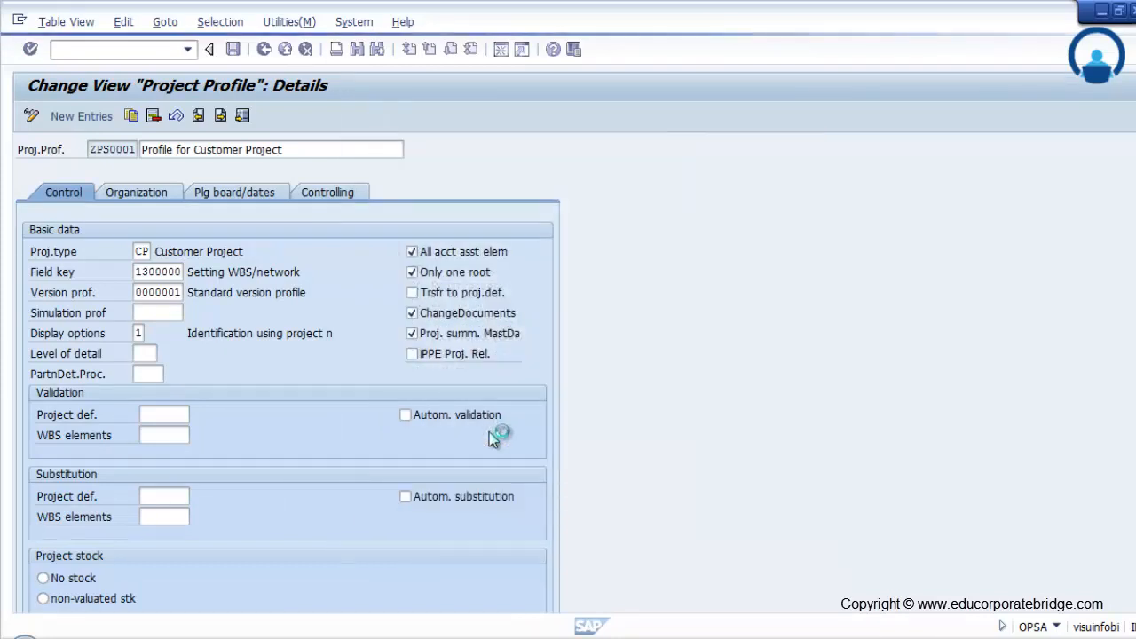
scroll(489, 431, down, 3)
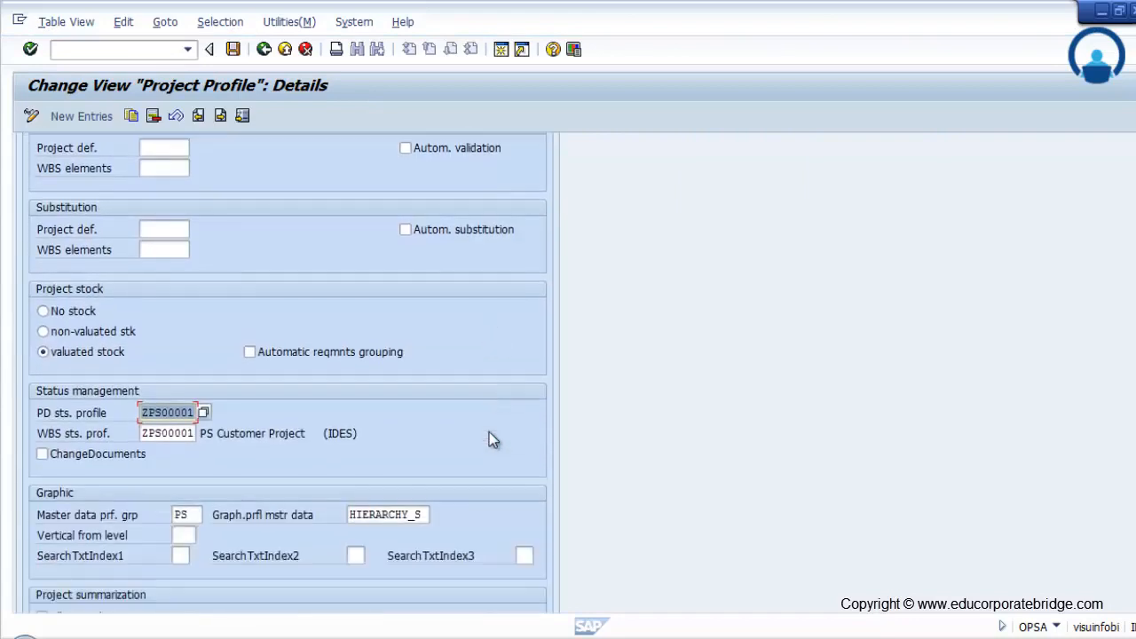
click(43, 454)
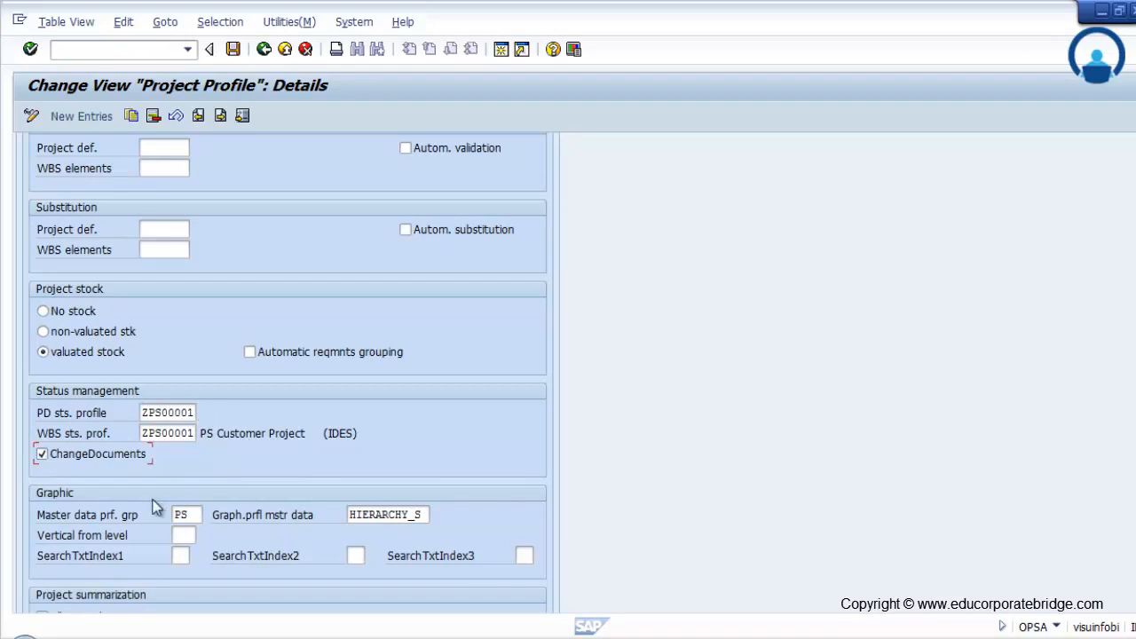
Review the graphic, project summarization and sales pricing settings of profile ZPS0001
scroll(153, 508, down, 2)
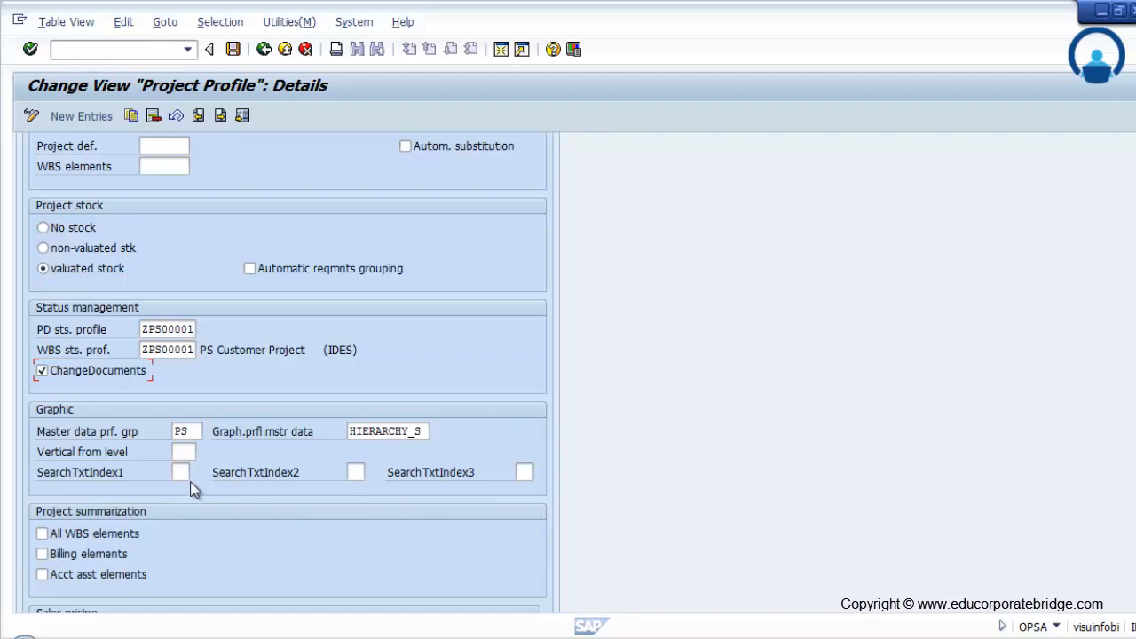
scroll(190, 482, down, 3)
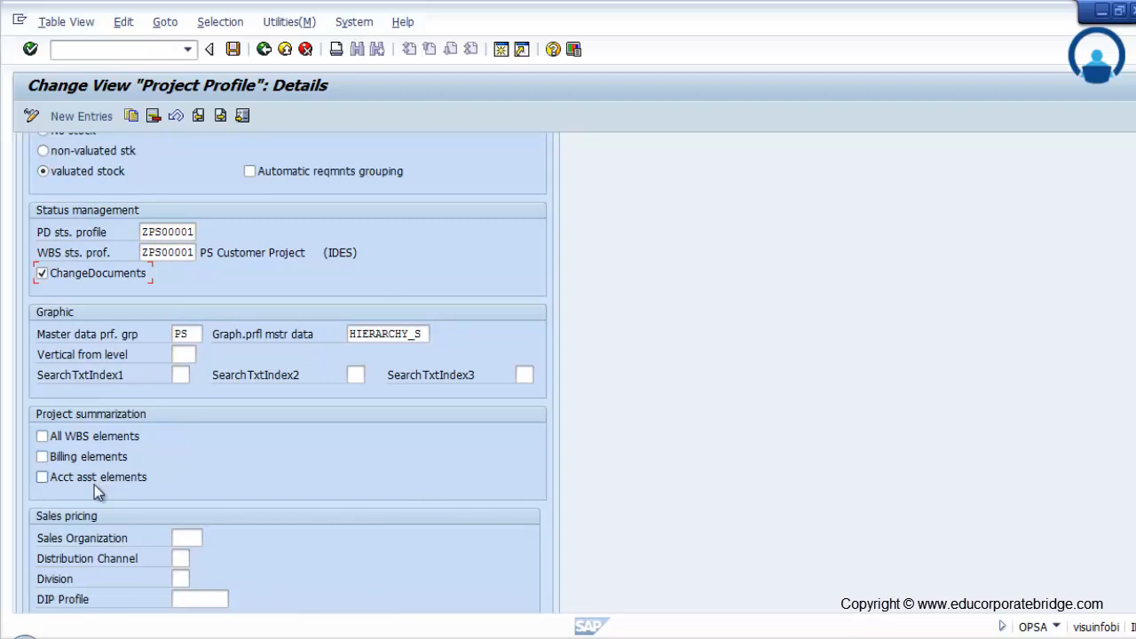
scroll(93, 488, down, 3)
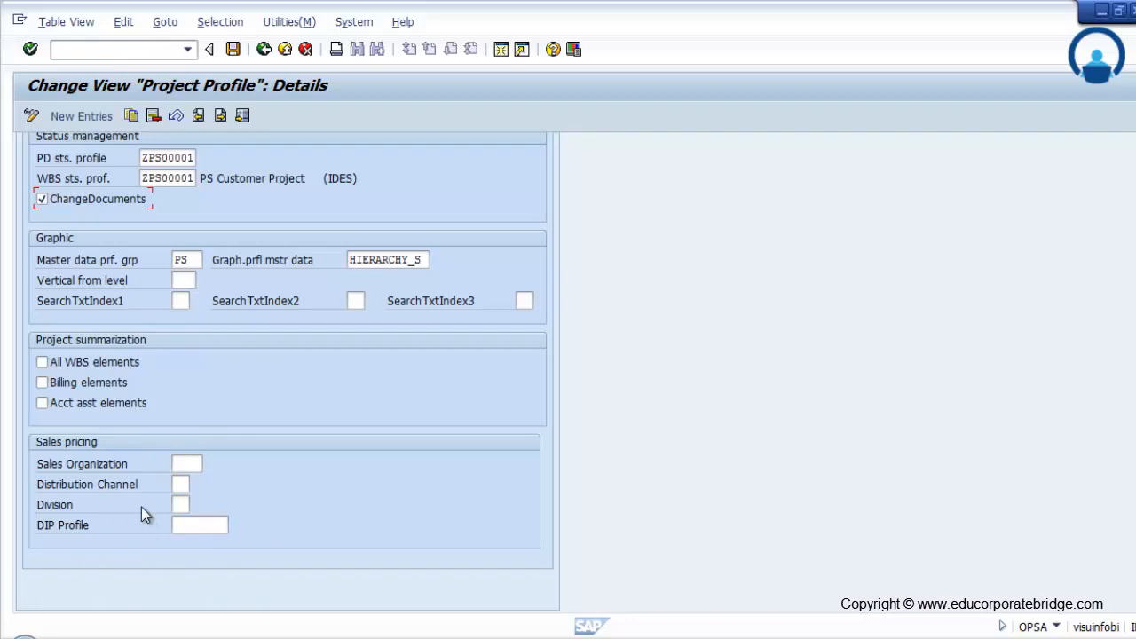
click(181, 484)
scroll(404, 510, up, 5)
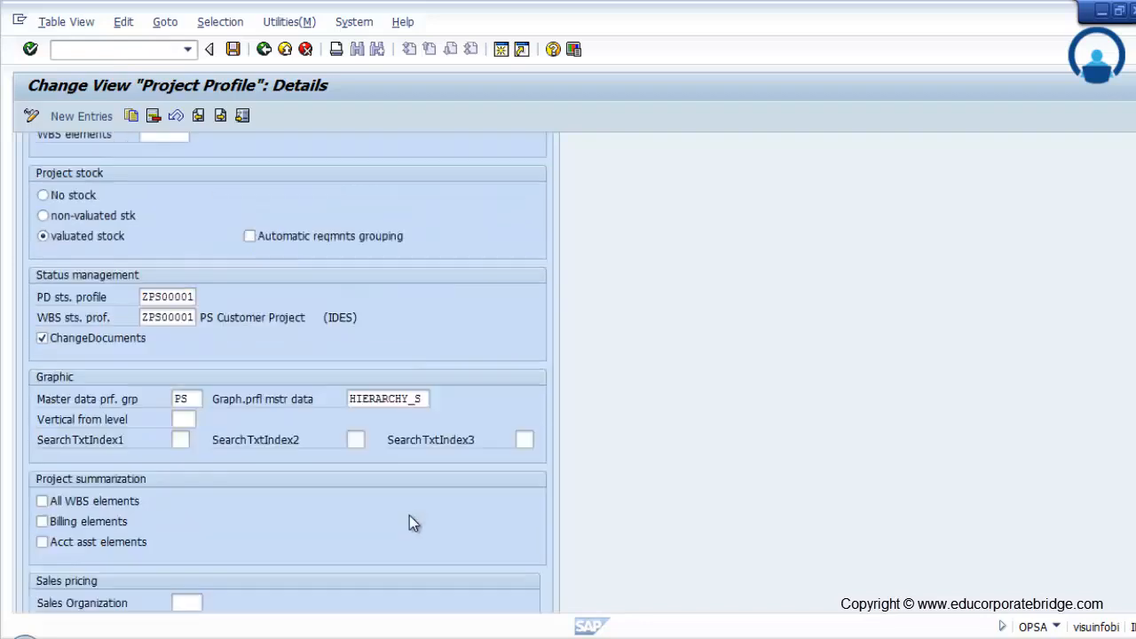
Review the organization settings of profile ZPS0001 and look through the available controlling areas without choosing one
scroll(404, 509, up, 4)
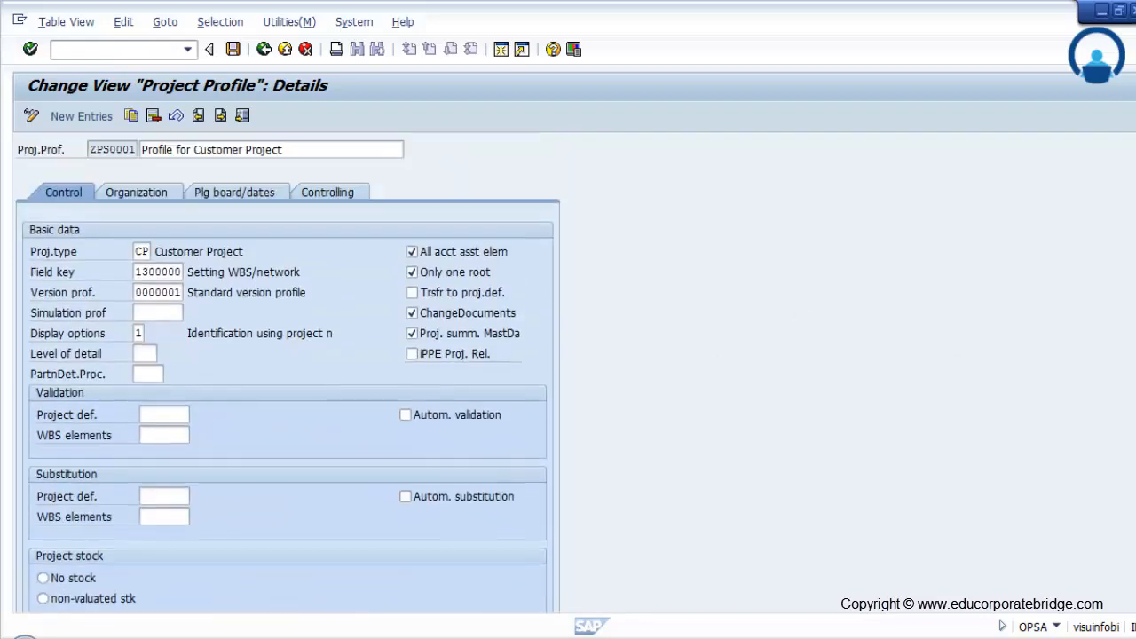
click(141, 191)
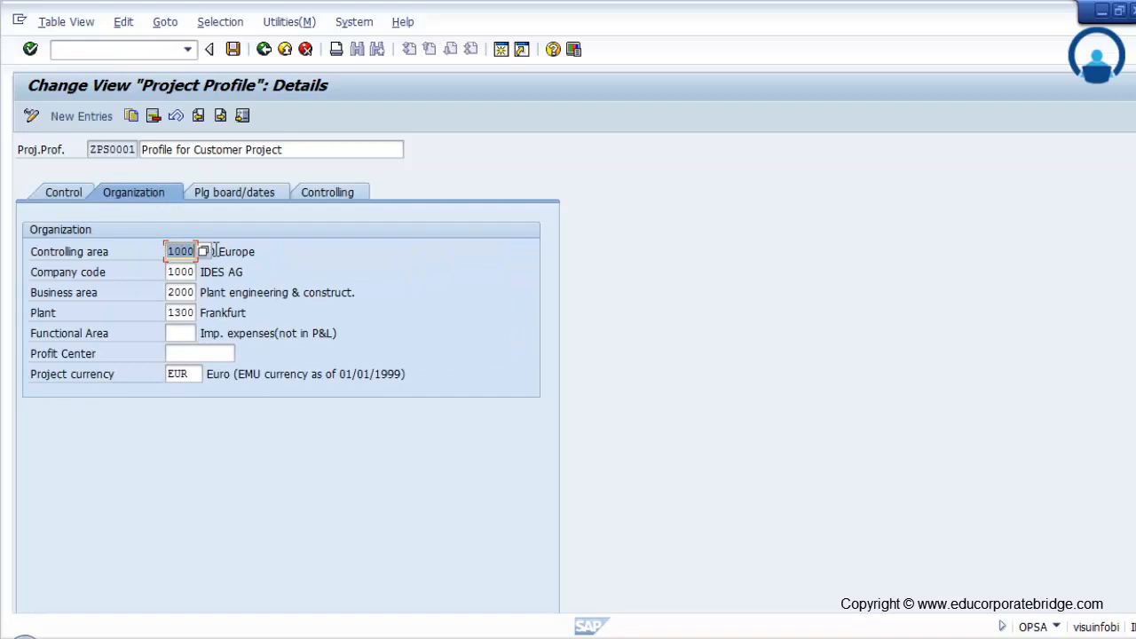
click(171, 273)
click(188, 292)
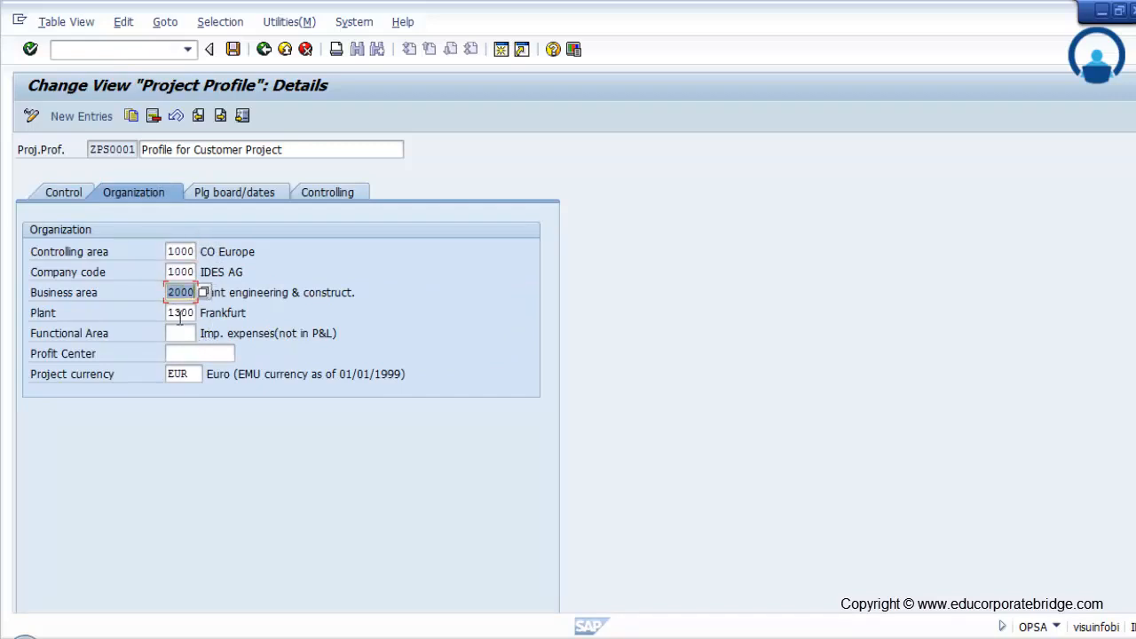
click(173, 316)
click(199, 372)
click(197, 250)
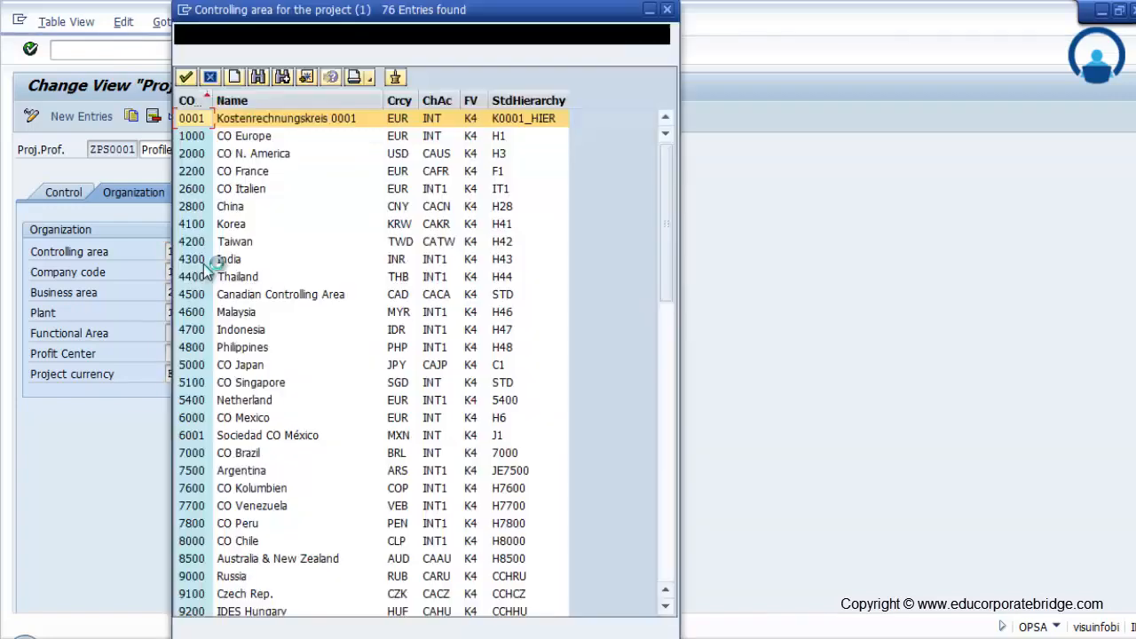
scroll(280, 346, down, 5)
scroll(280, 346, down, 1)
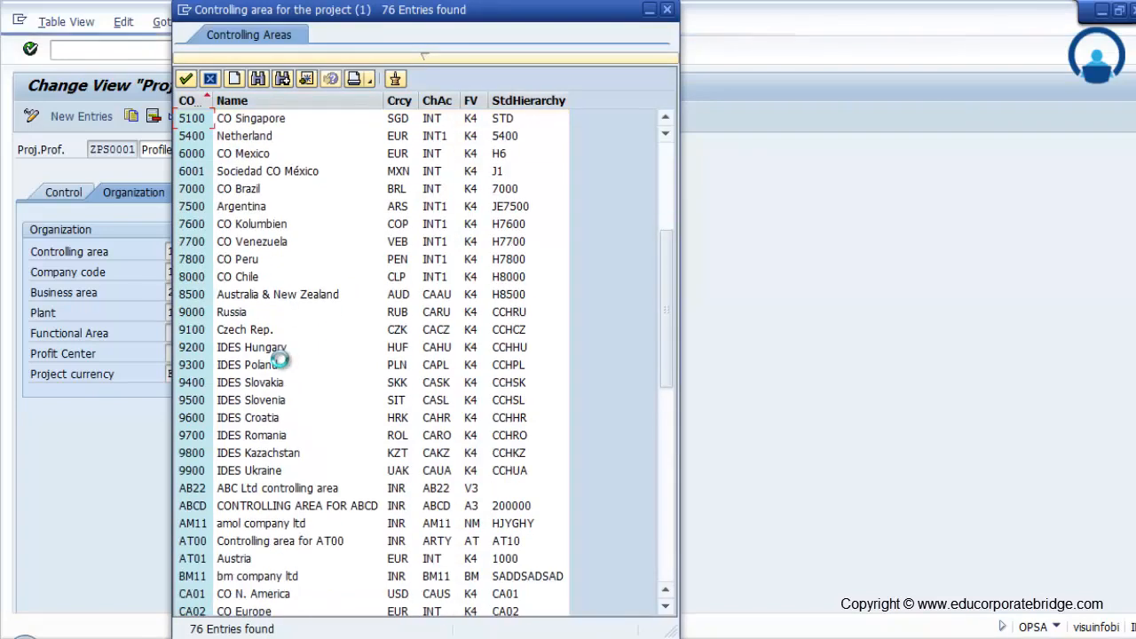
click(666, 10)
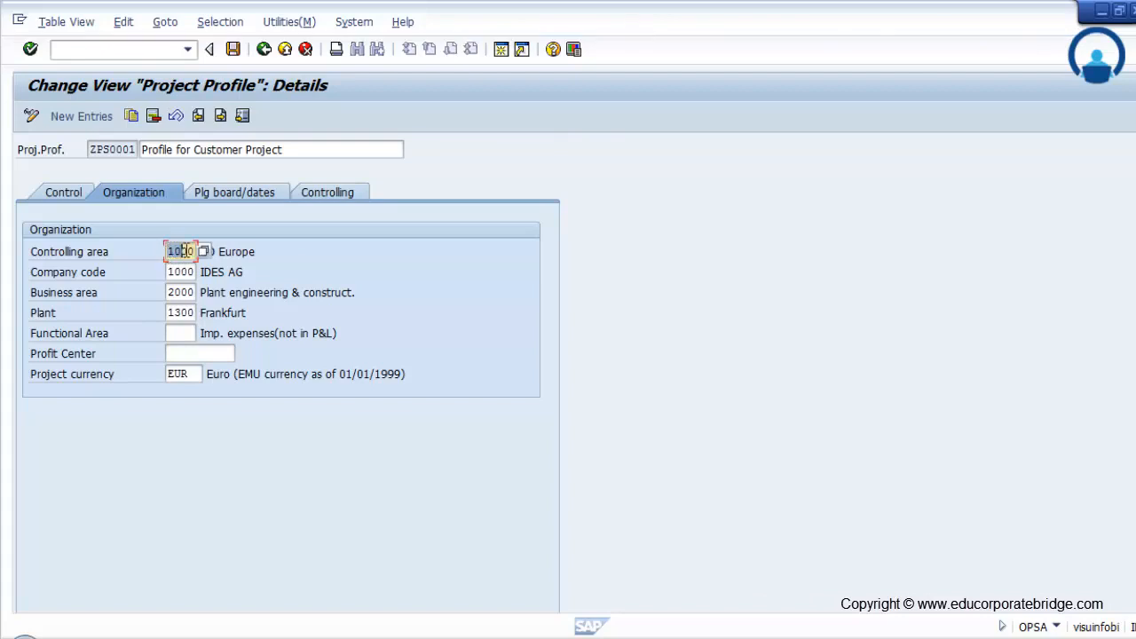
Set the profile's controlling area and company code to INDA and clear the business area
key(BackSpace)
click(183, 269)
key(Tab)
key(BackSpace)
click(182, 289)
key(Tab)
key(BackSpace)
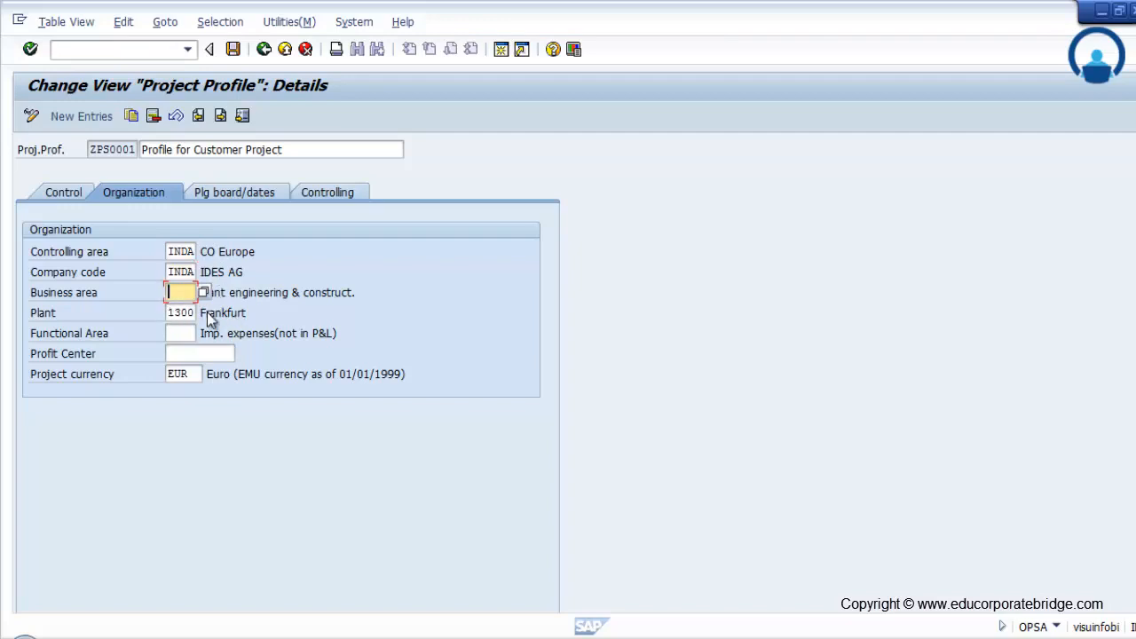
Replace the plant in the profile's organization settings with IN01
click(192, 314)
key(Tab)
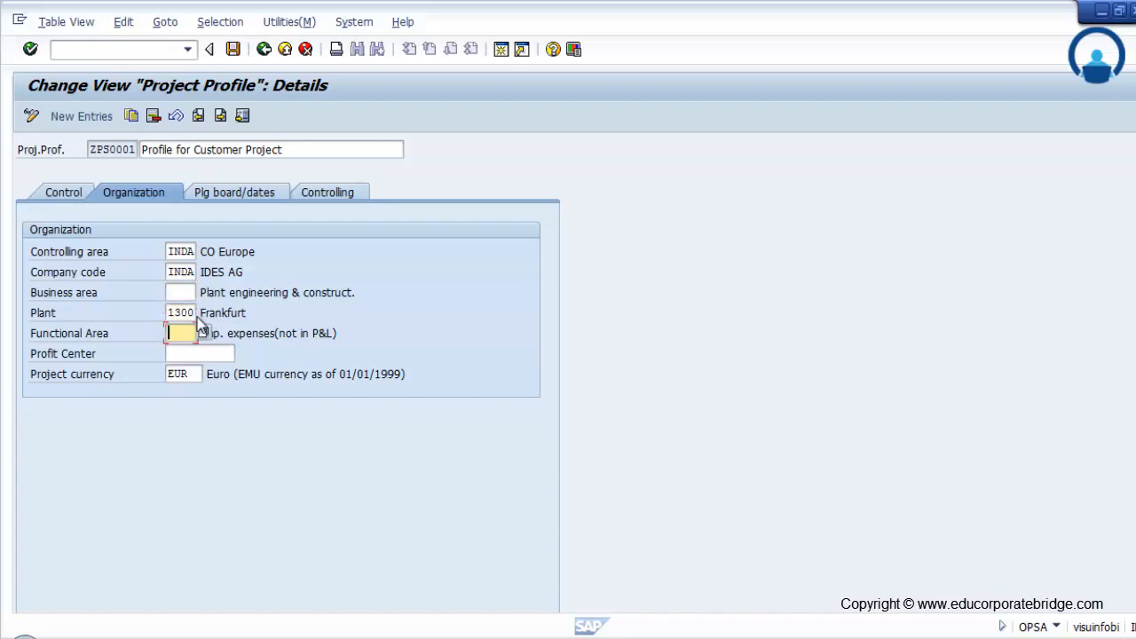
click(169, 315)
key(Delete)
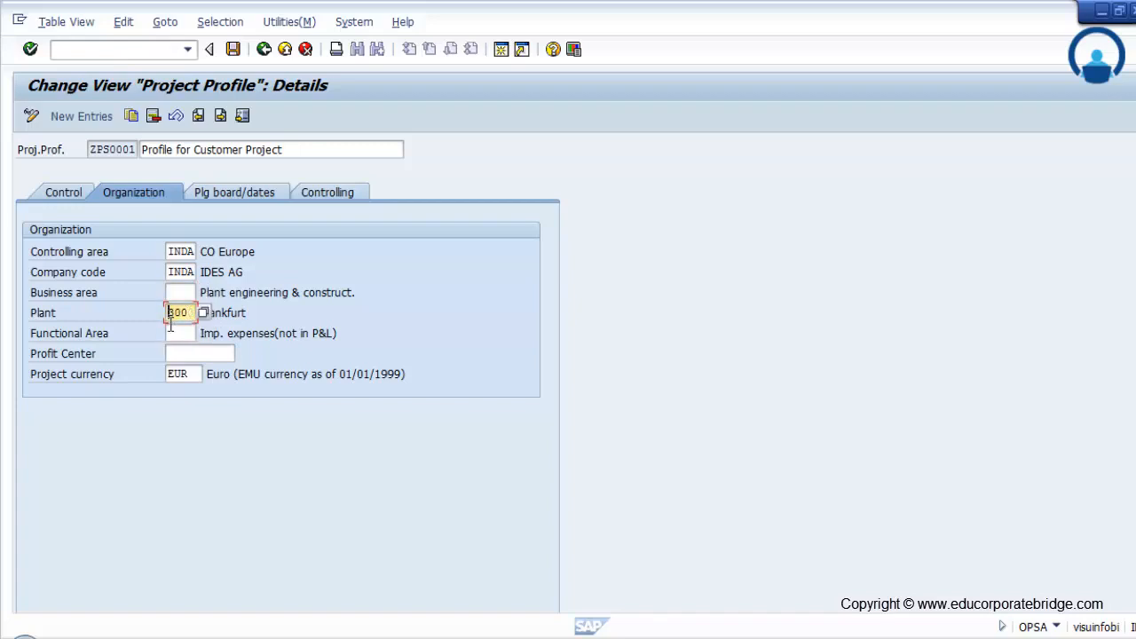
key(Delete)
key(Delete)
key(Delete)
text(IN01)
Set the project currency to INR and confirm the organization entries
click(196, 373)
key(BackSpace)
key(BackSpace)
text(INR)
key(Return)
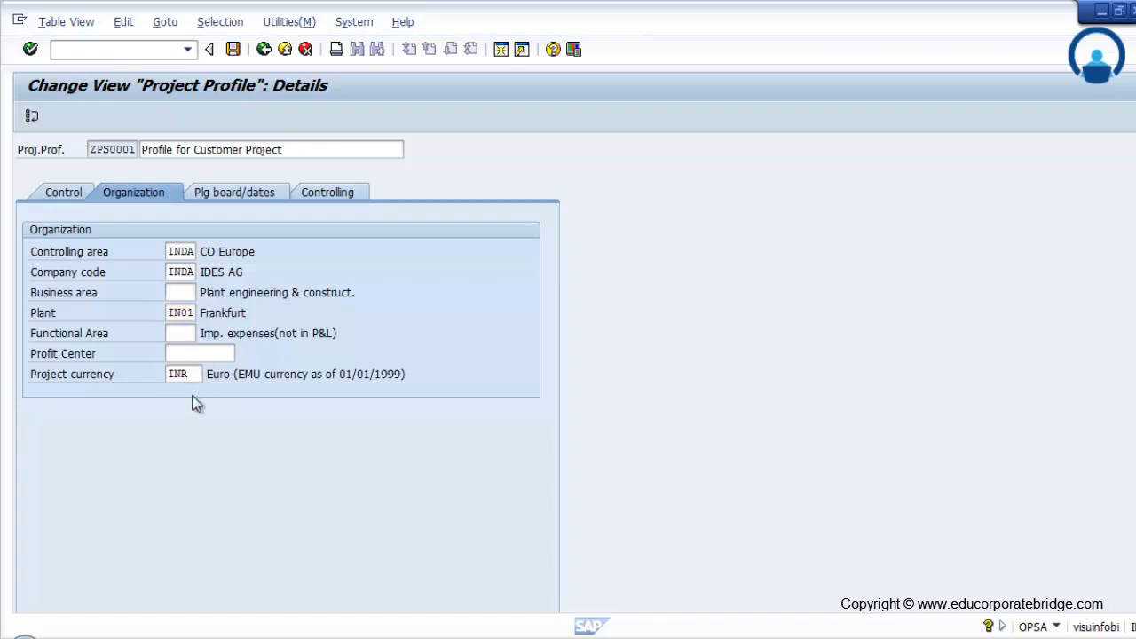
key(Return)
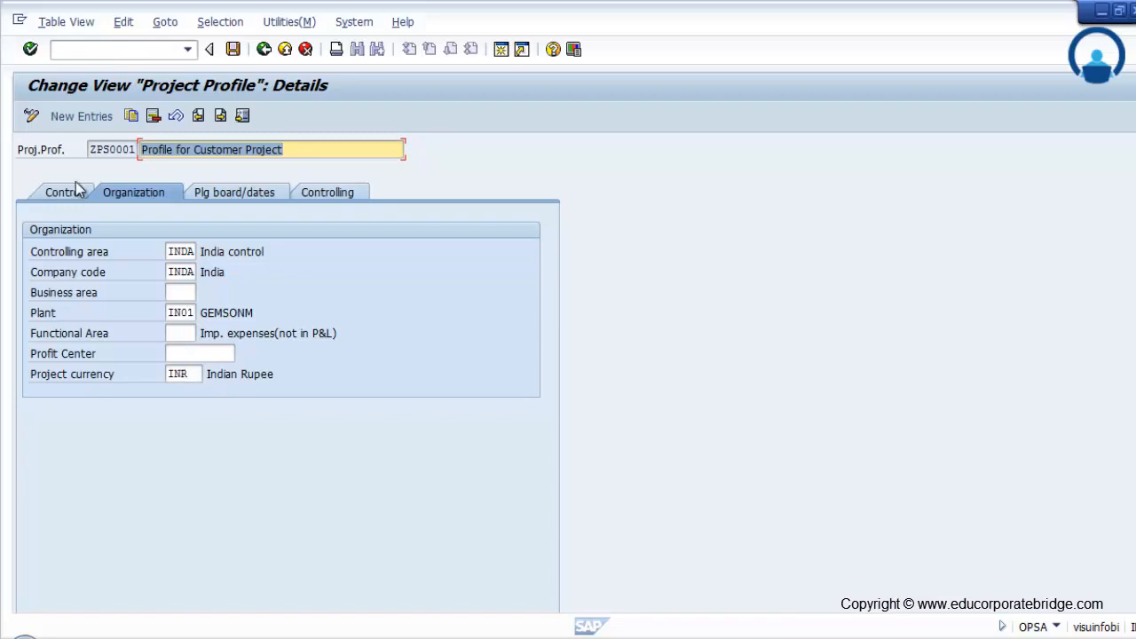
Review the profile's WBS time scheduling settings and the available scheduling scenarios without choosing one
click(239, 193)
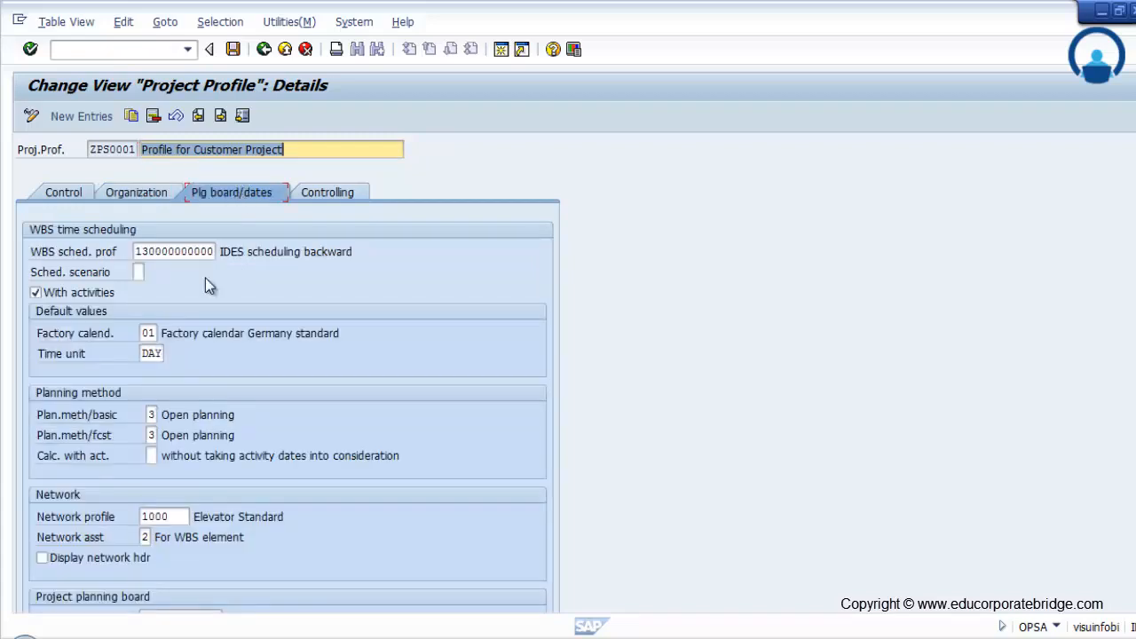
scroll(173, 309, down, 1)
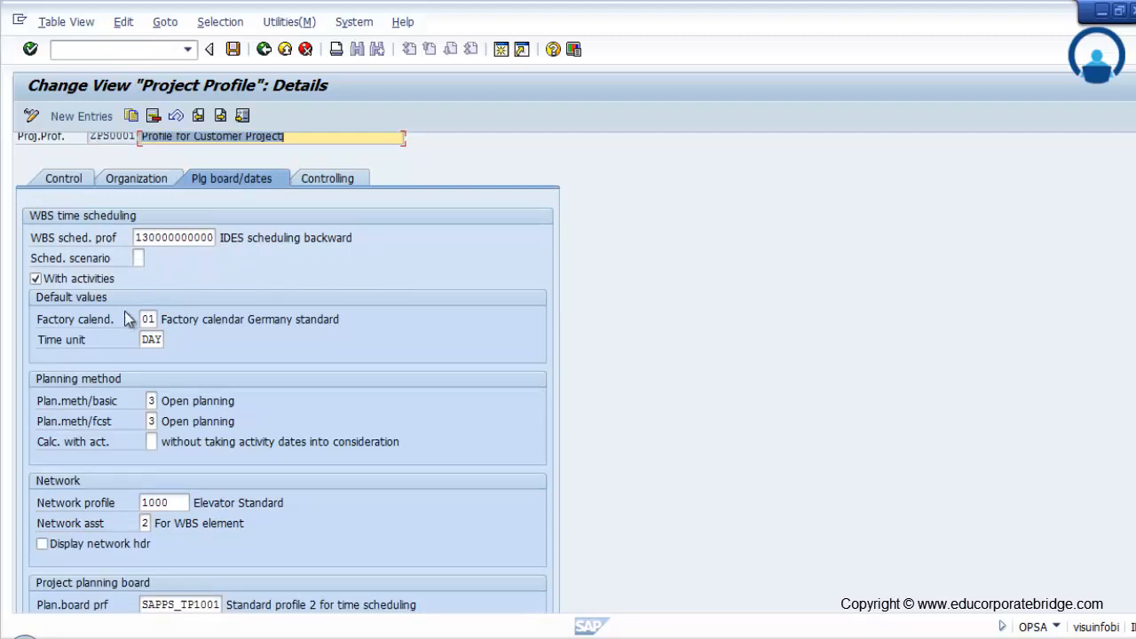
click(140, 258)
click(149, 260)
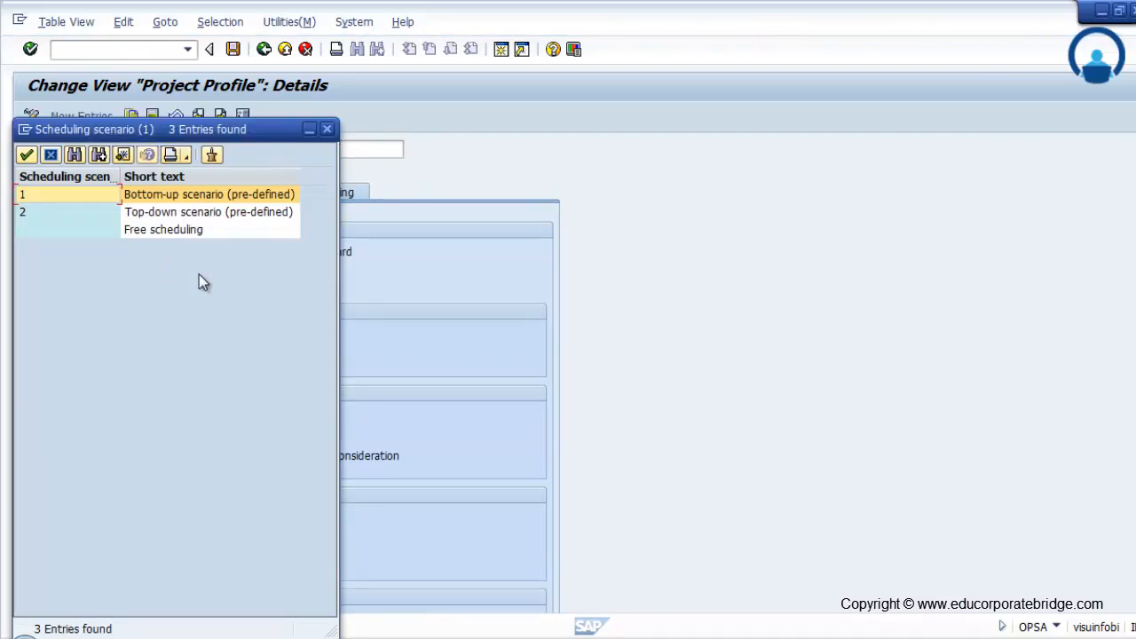
click(327, 132)
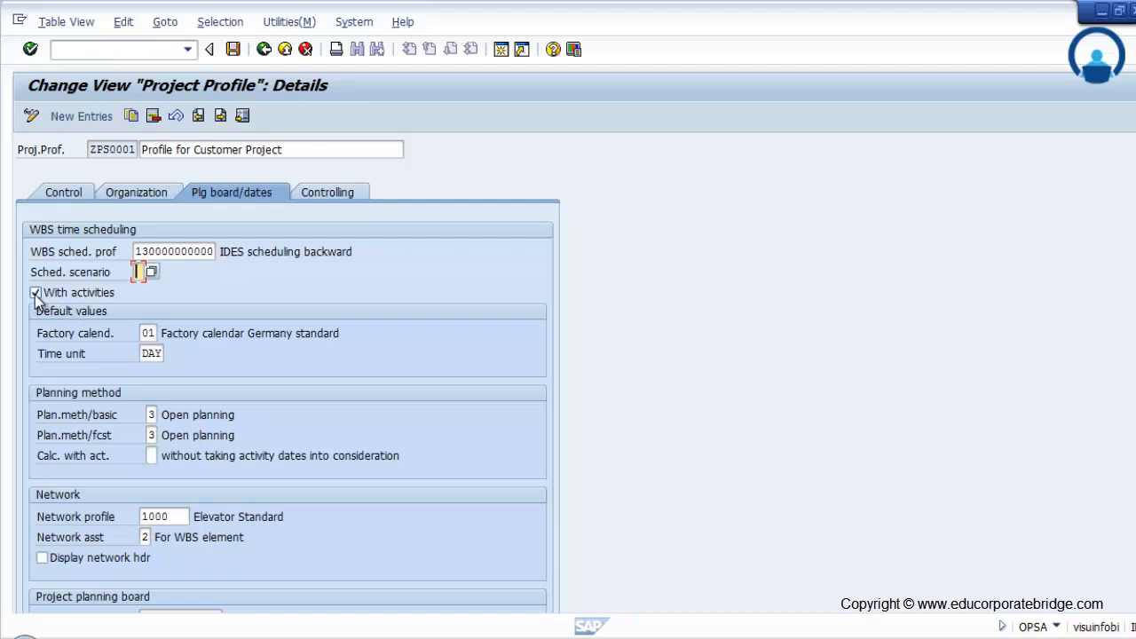
Examine the time unit, the planning methods for basic dates, and the network, planning board and capacity requirements settings
double_click(146, 353)
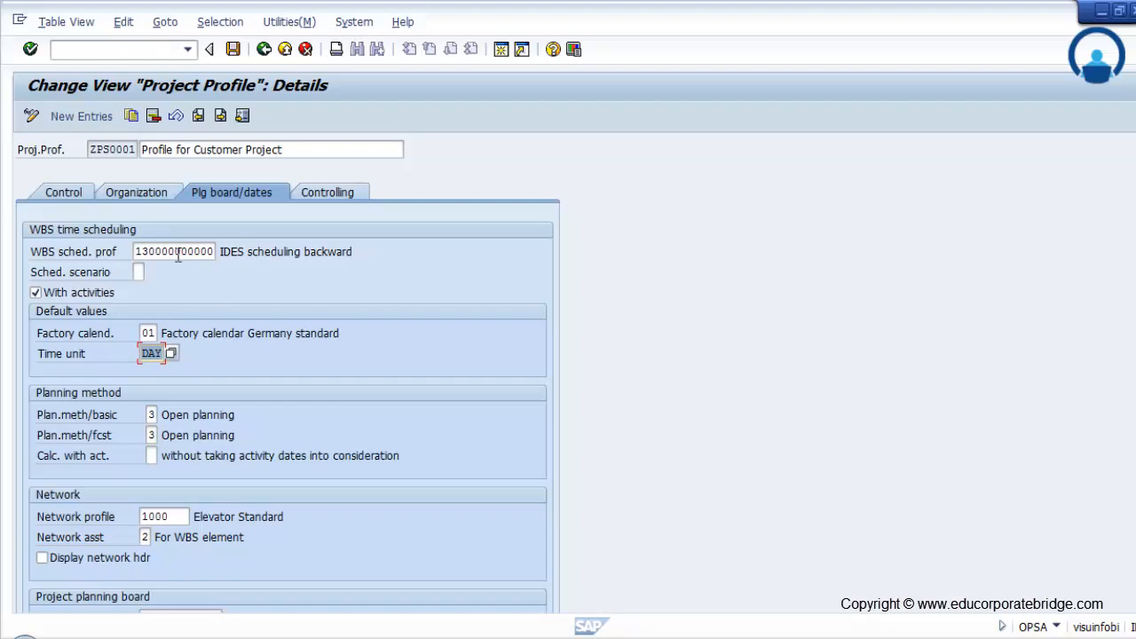
double_click(152, 415)
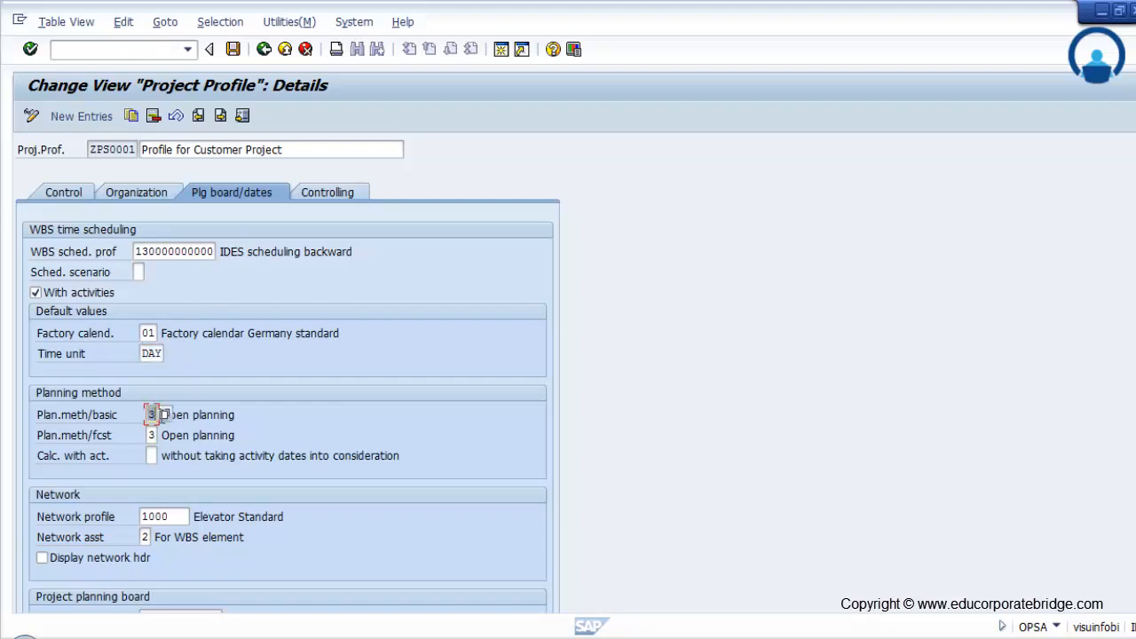
click(164, 415)
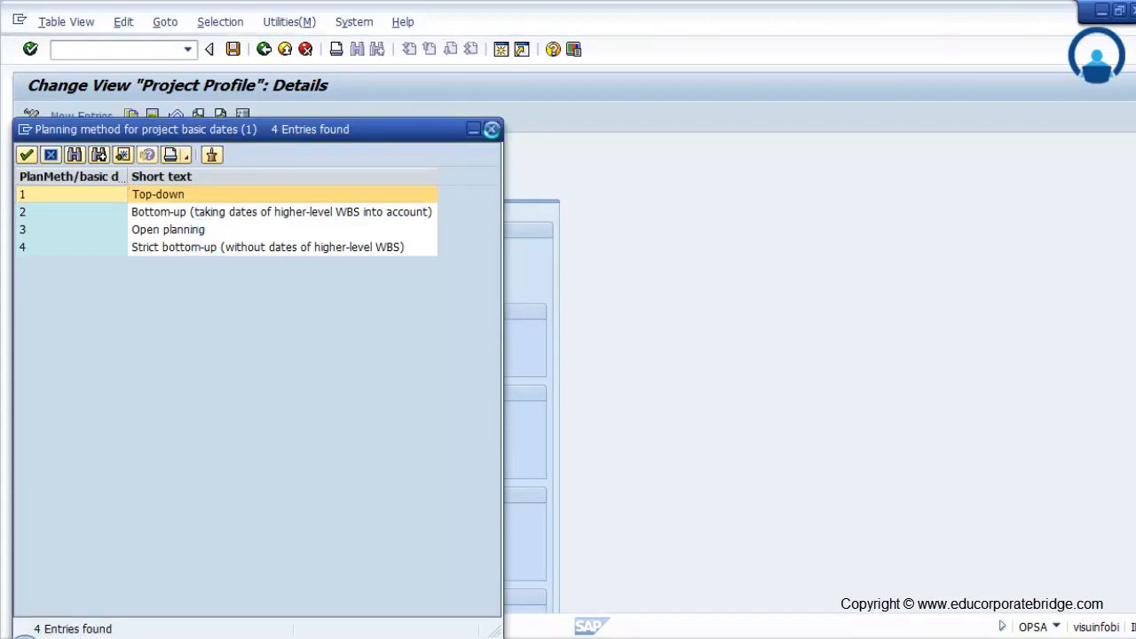
click(491, 129)
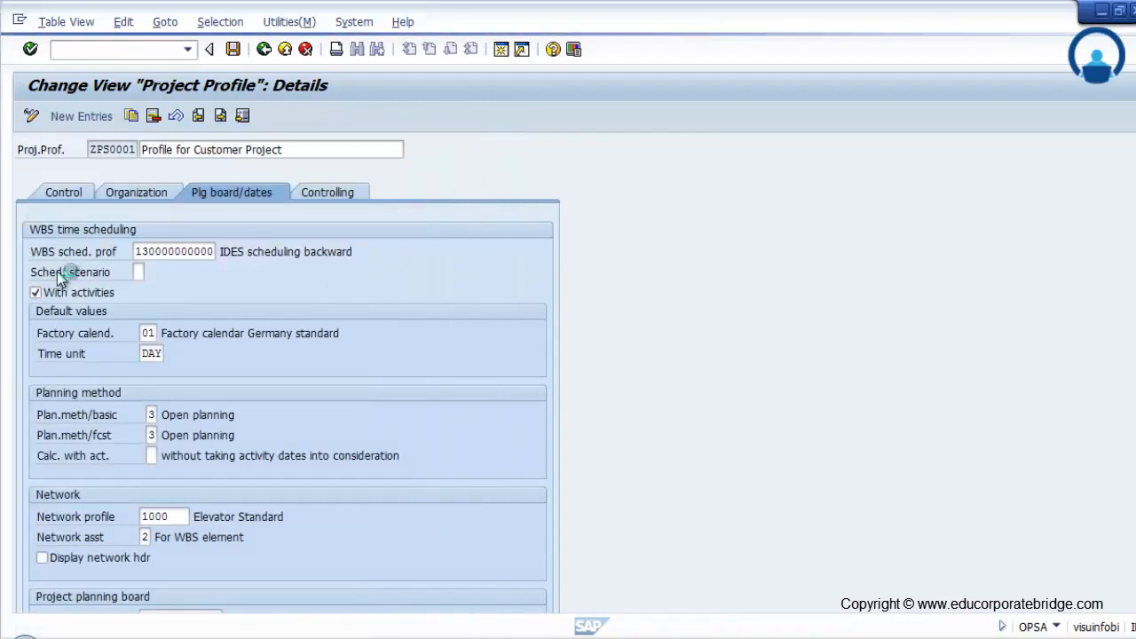
click(174, 517)
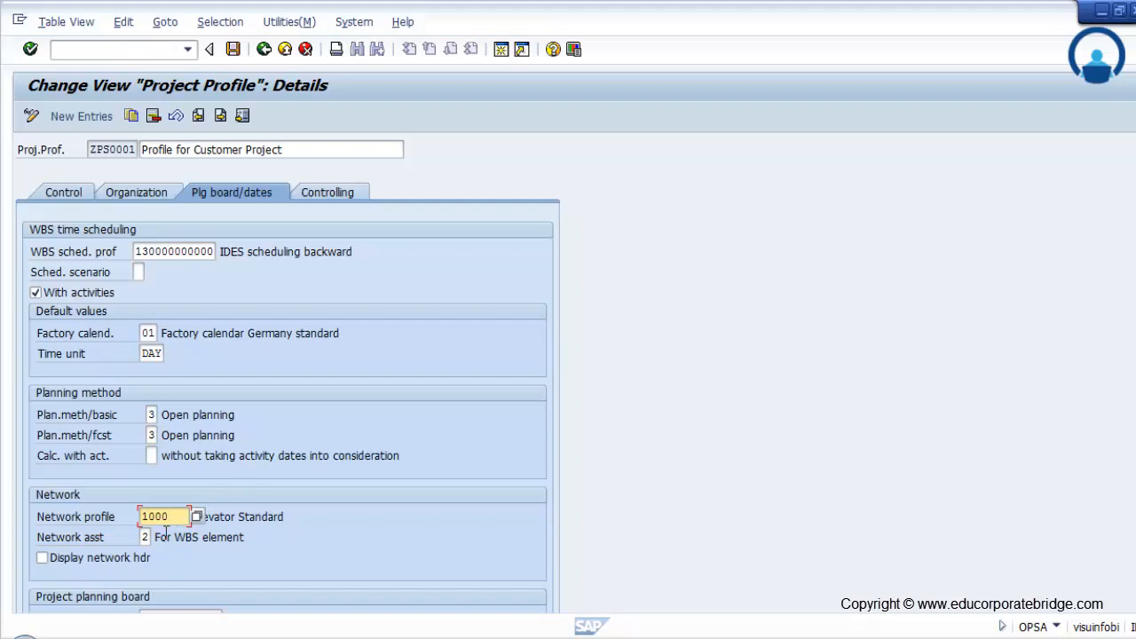
scroll(211, 553, down, 5)
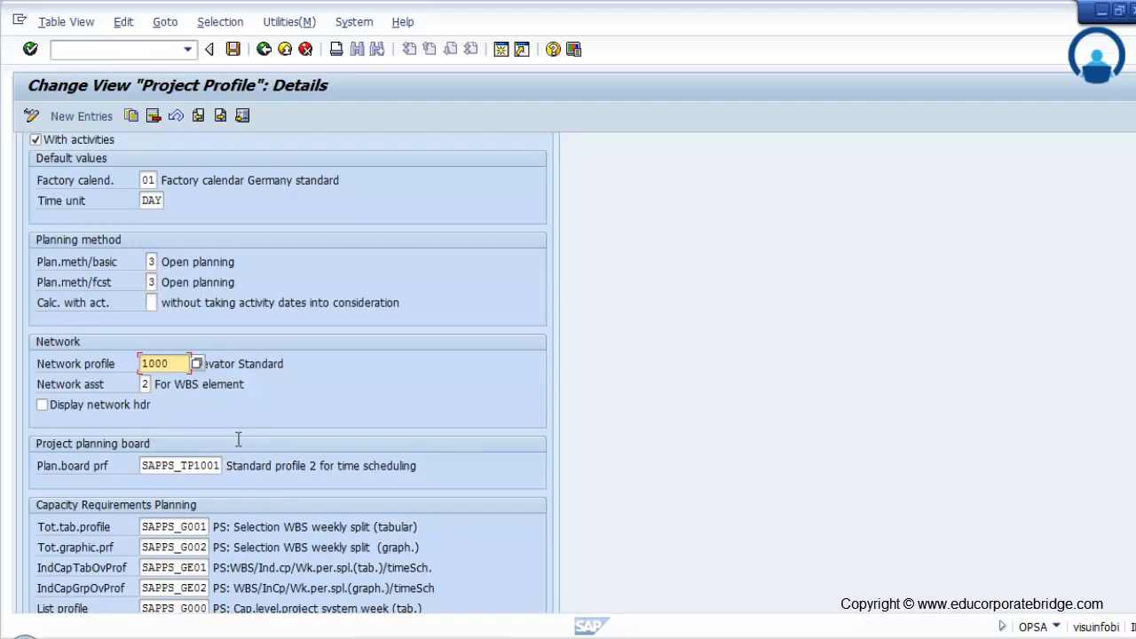
scroll(237, 440, down, 6)
scroll(288, 476, up, 10)
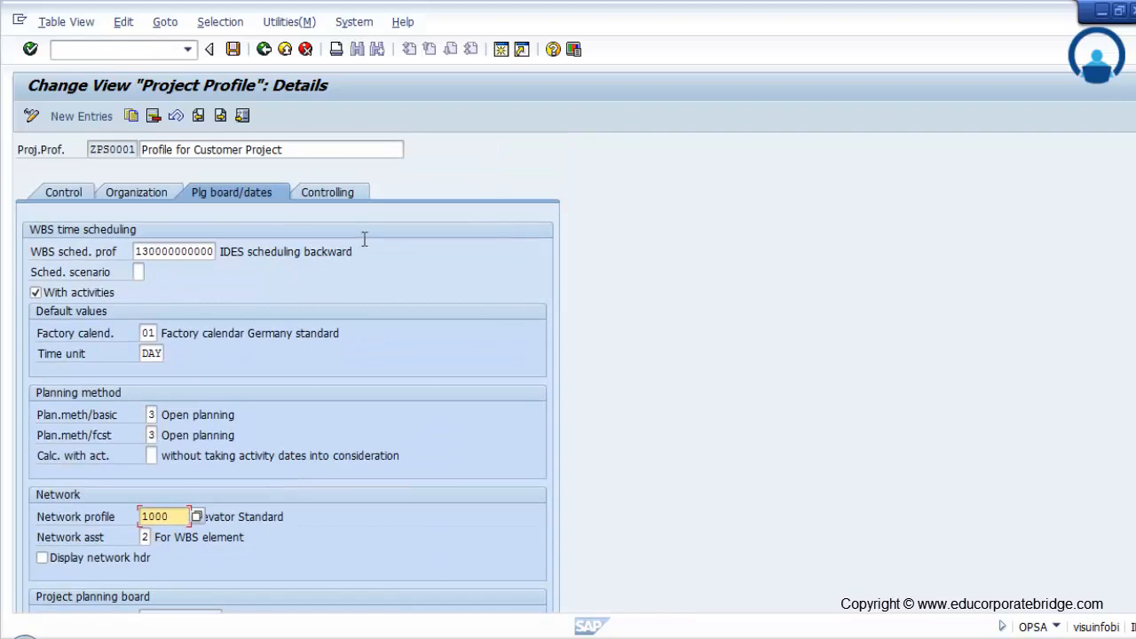
Check the controlling settings and the object class options, keep them as they are, and save project profile ZPS0001
click(342, 194)
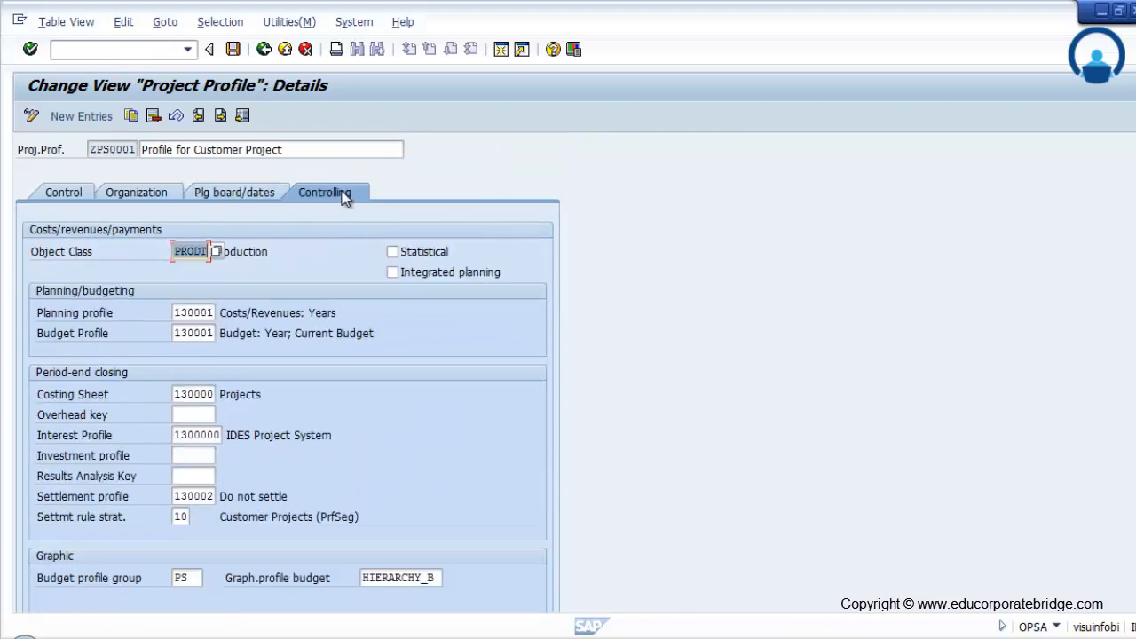
click(218, 253)
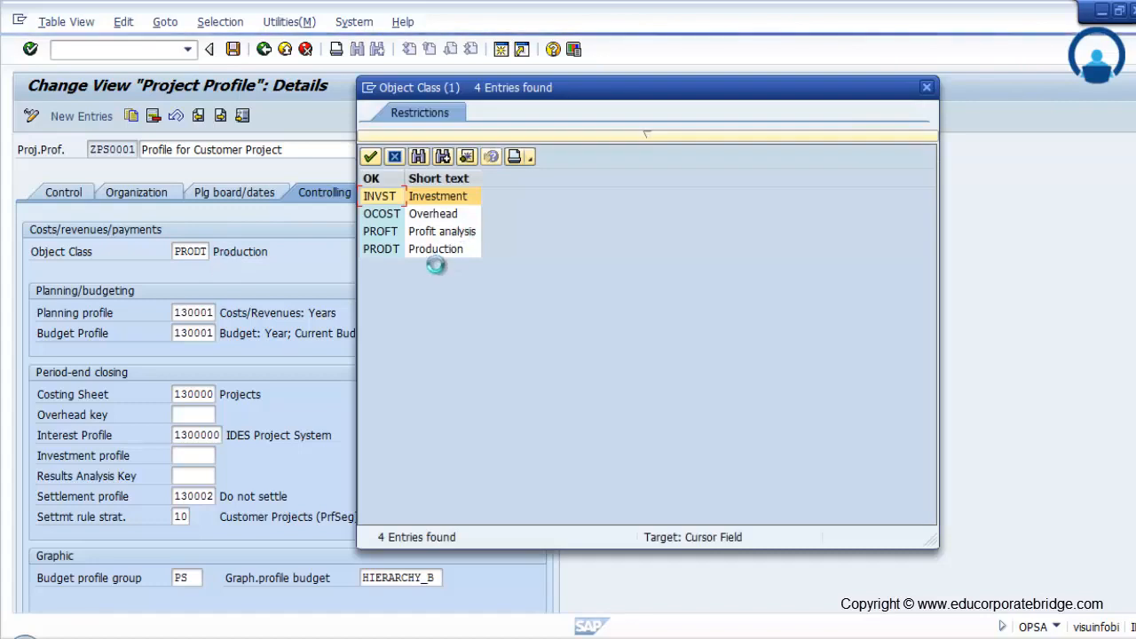
click(927, 87)
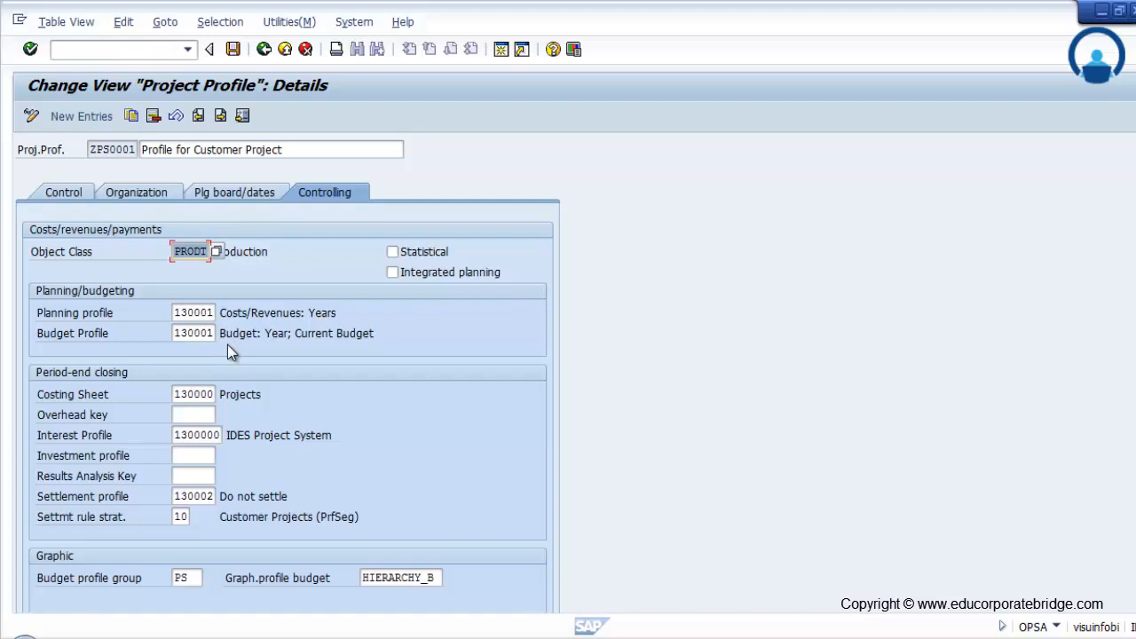
scroll(258, 413, down, 1)
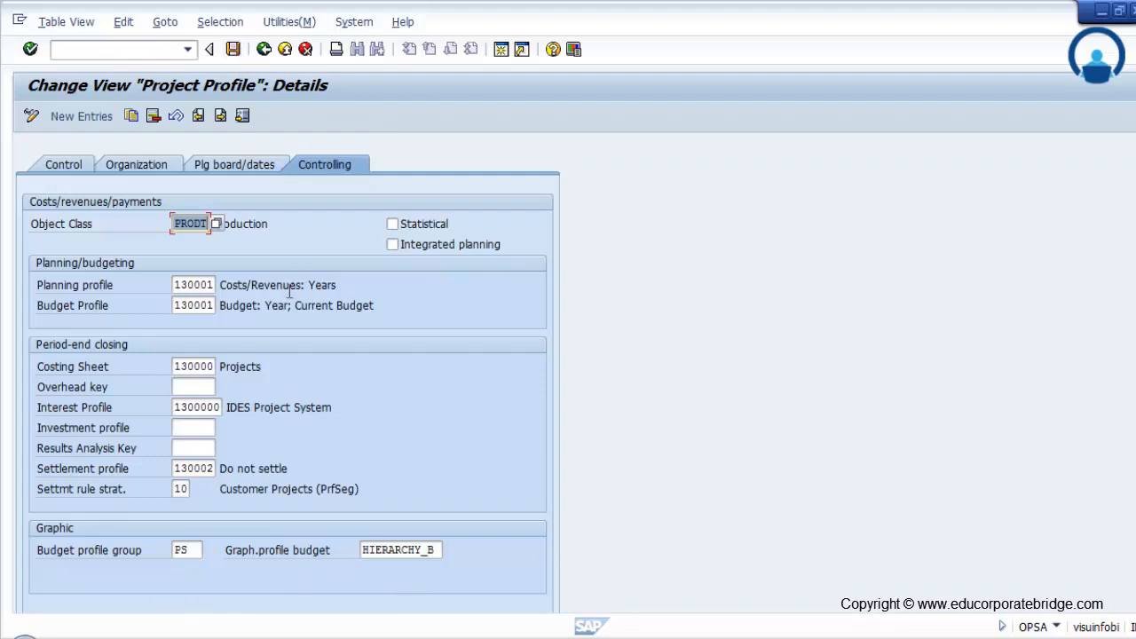
click(233, 49)
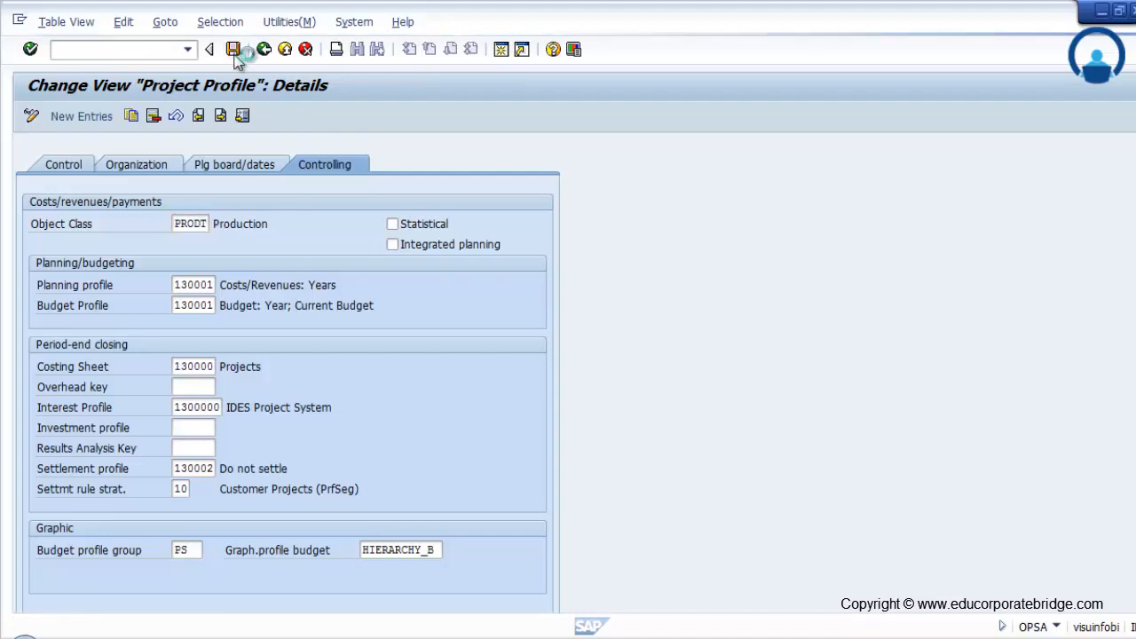